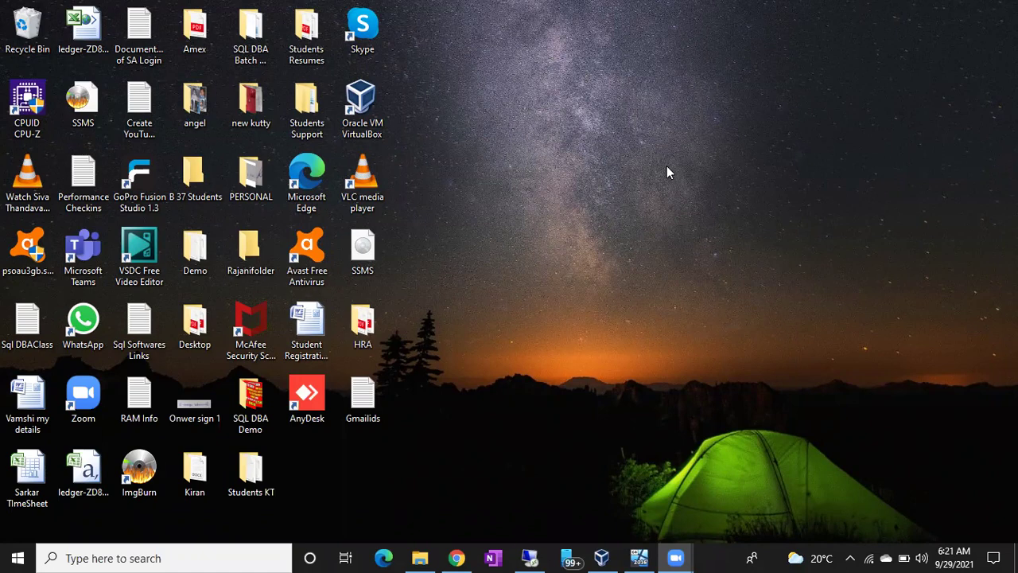
Bring up the Remote Desktop session to 192.168.0.106, shift its connection bar aside and minimize the session
{"action": "left_click", "coordinate": [530, 555]}
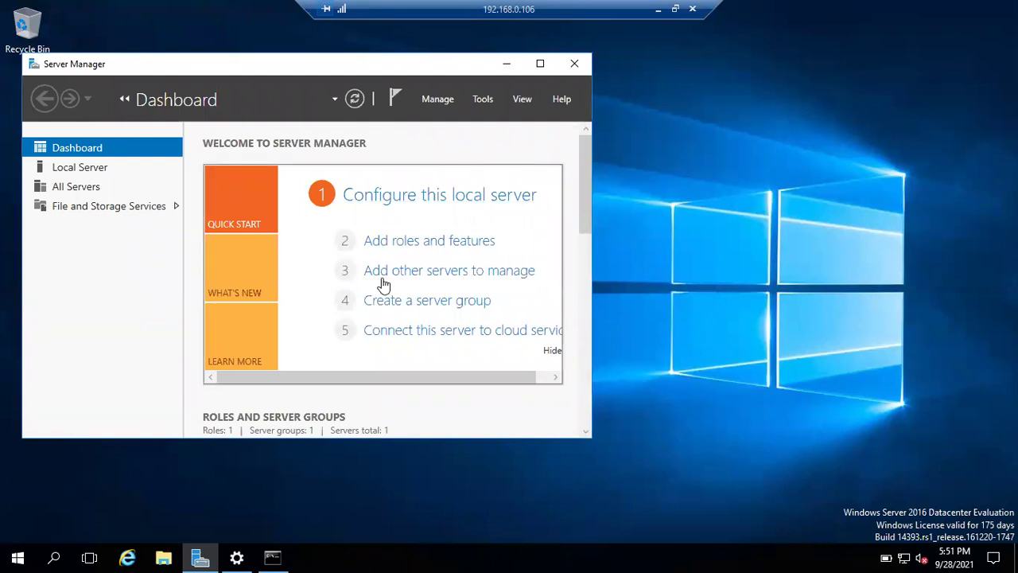
{"action": "left_click_drag", "start_coordinate": [418, 8], "coordinate": [234, 8]}
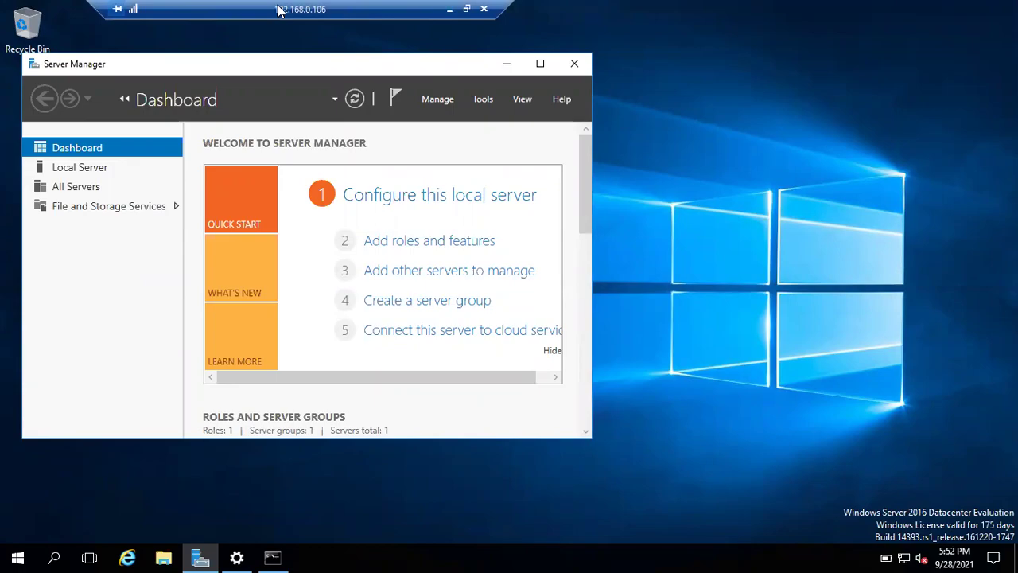
{"action": "left_click", "coordinate": [449, 9]}
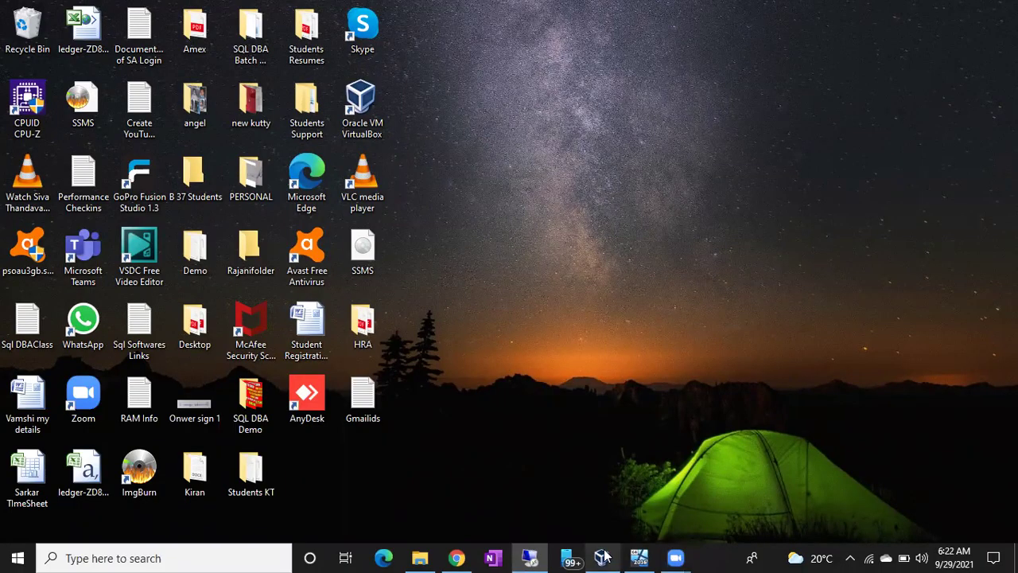
Switch to Oracle VM VirtualBox Manager and examine the Windows Server 2016 optical drive in PRODSERVER's storage settings, leaving them unchanged
{"action": "left_click", "coordinate": [603, 557]}
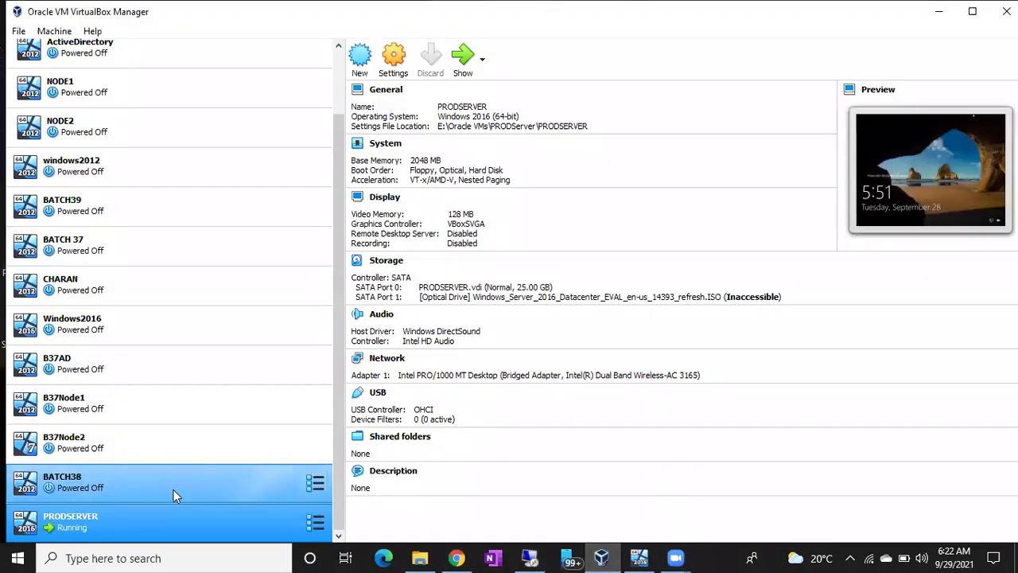
{"action": "right_click", "coordinate": [130, 521]}
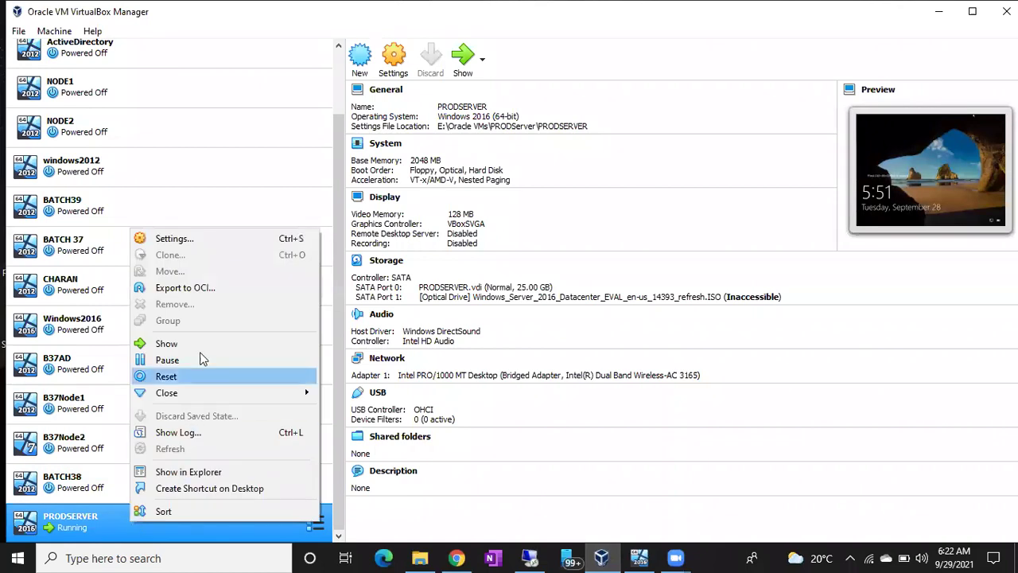
{"action": "left_click", "coordinate": [176, 240]}
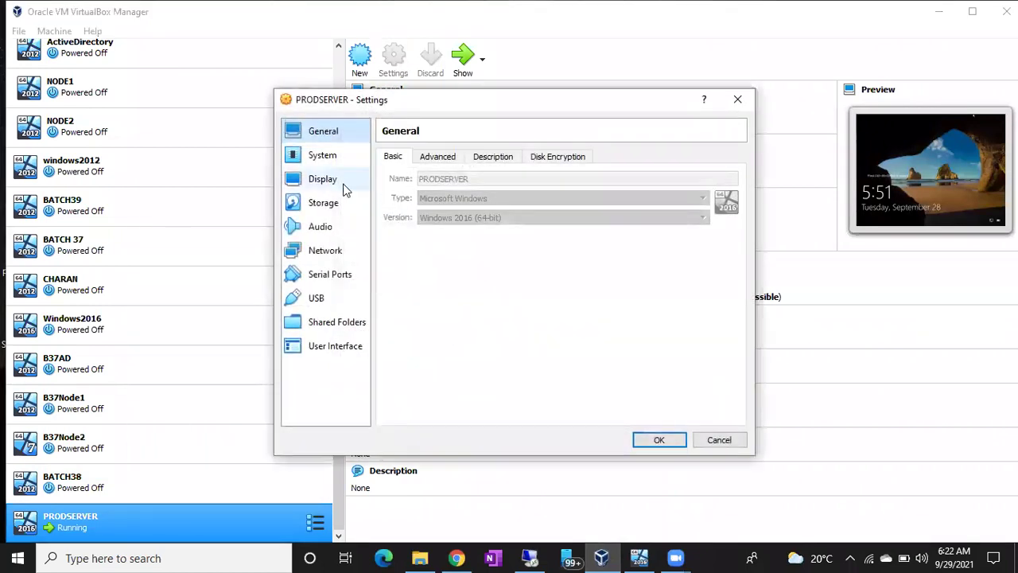
{"action": "left_click", "coordinate": [312, 206]}
{"action": "left_click", "coordinate": [457, 211]}
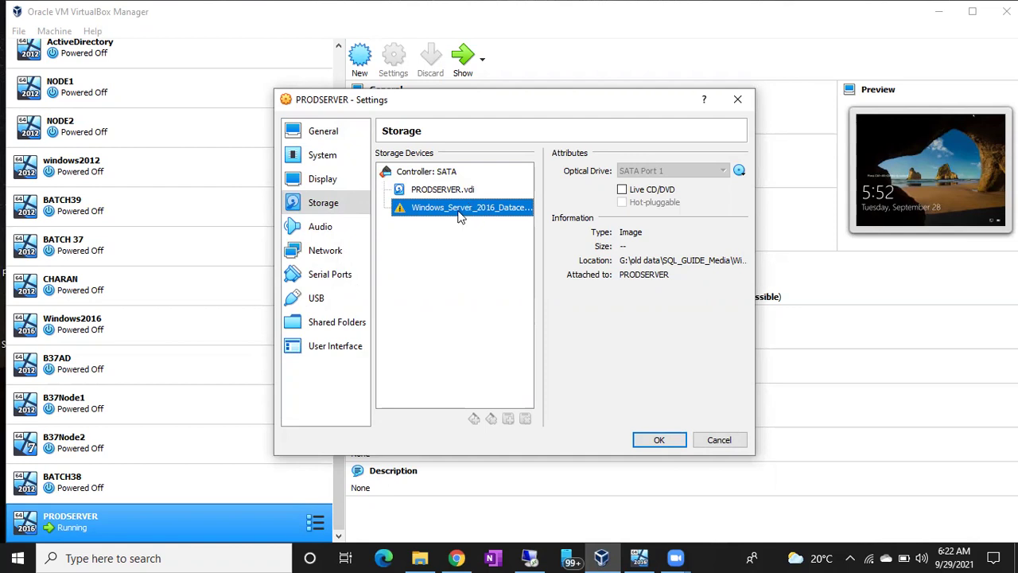
{"action": "mouse_move", "coordinate": [459, 220]}
{"action": "left_click", "coordinate": [719, 442]}
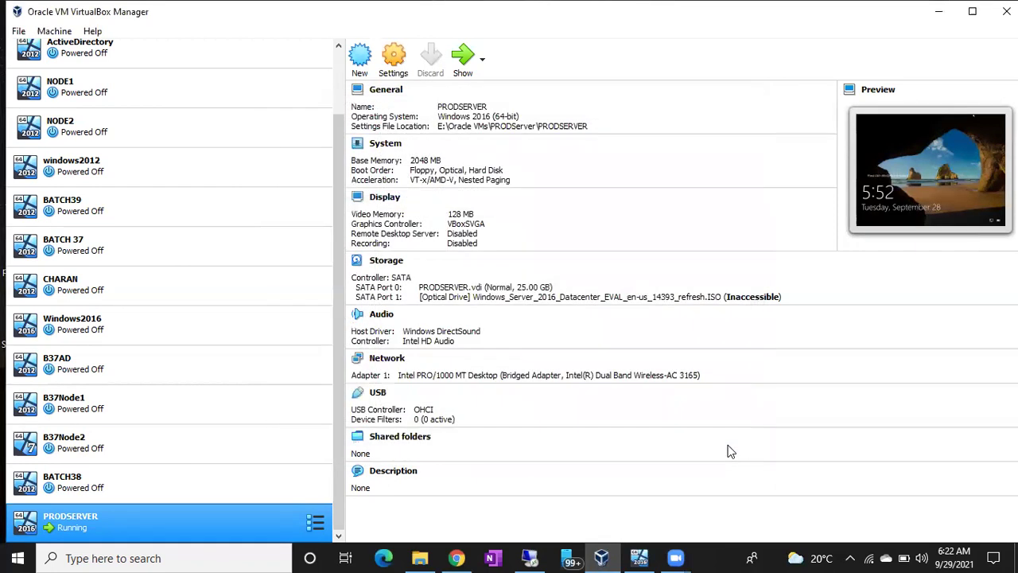
Switch back to the Remote Desktop session at 192.168.0.106 and close the Server Manager window
{"action": "left_click", "coordinate": [531, 558]}
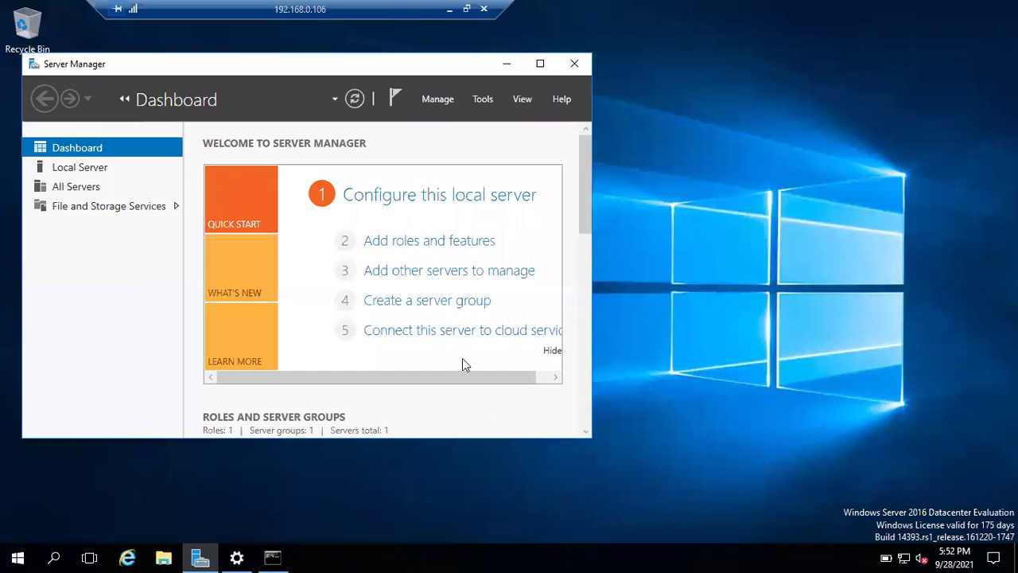
{"action": "left_click_drag", "start_coordinate": [375, 68], "coordinate": [442, 83]}
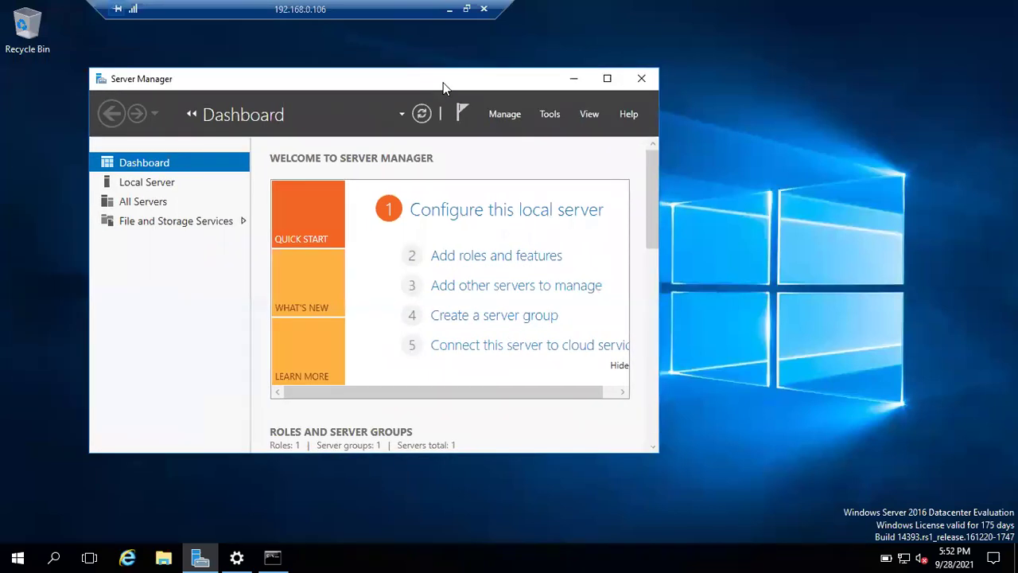
{"action": "left_click", "coordinate": [637, 81]}
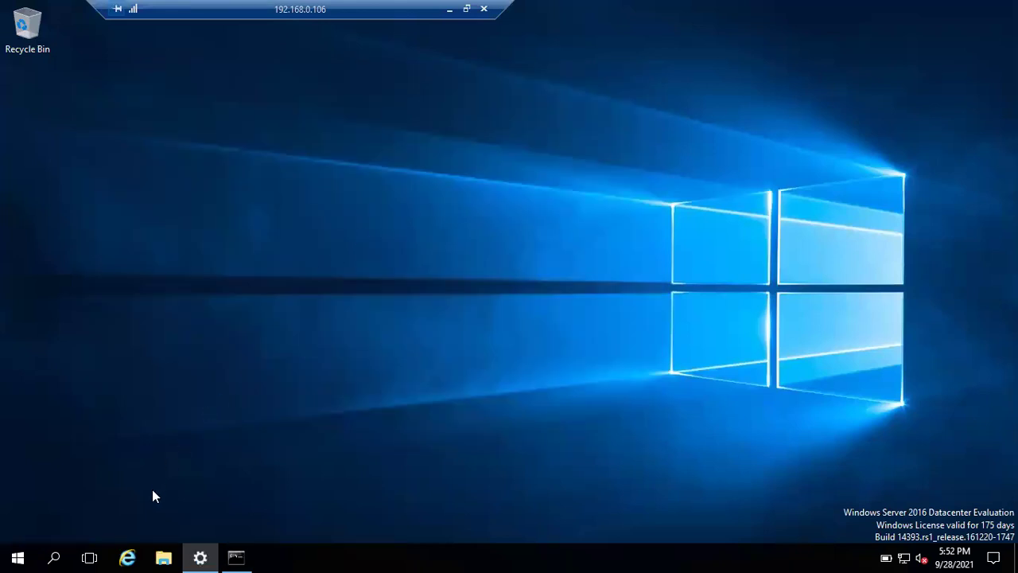
Search for "server" on the remote server, launch Server Manager and maximize its window
{"action": "left_click", "coordinate": [15, 551]}
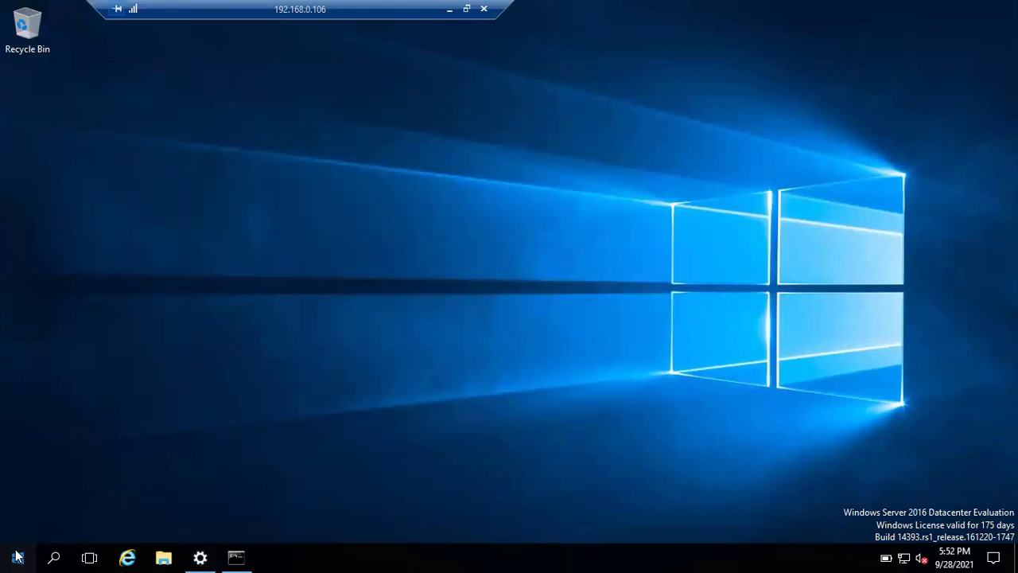
{"action": "left_click", "coordinate": [18, 557]}
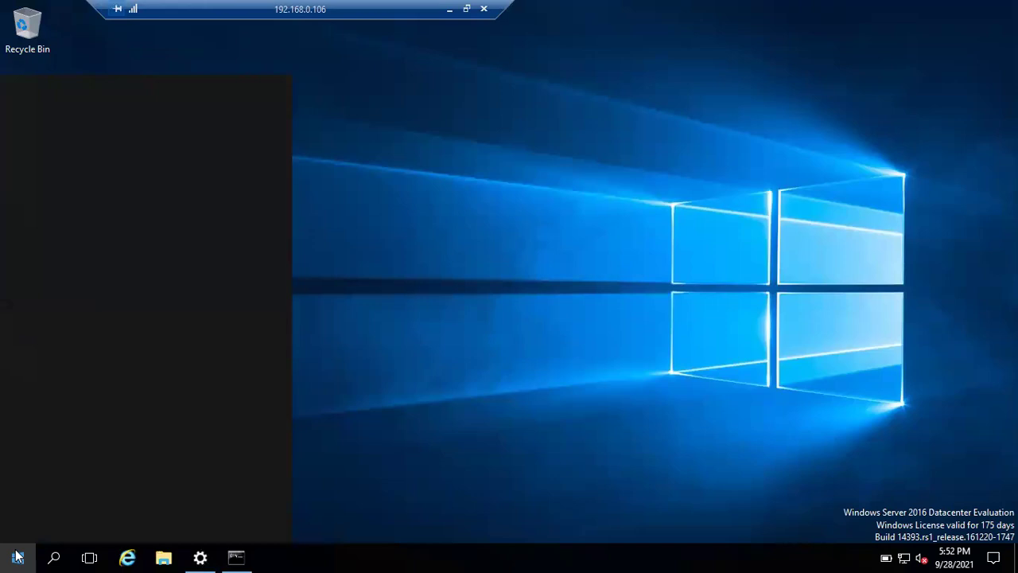
{"action": "type", "text": "se"}
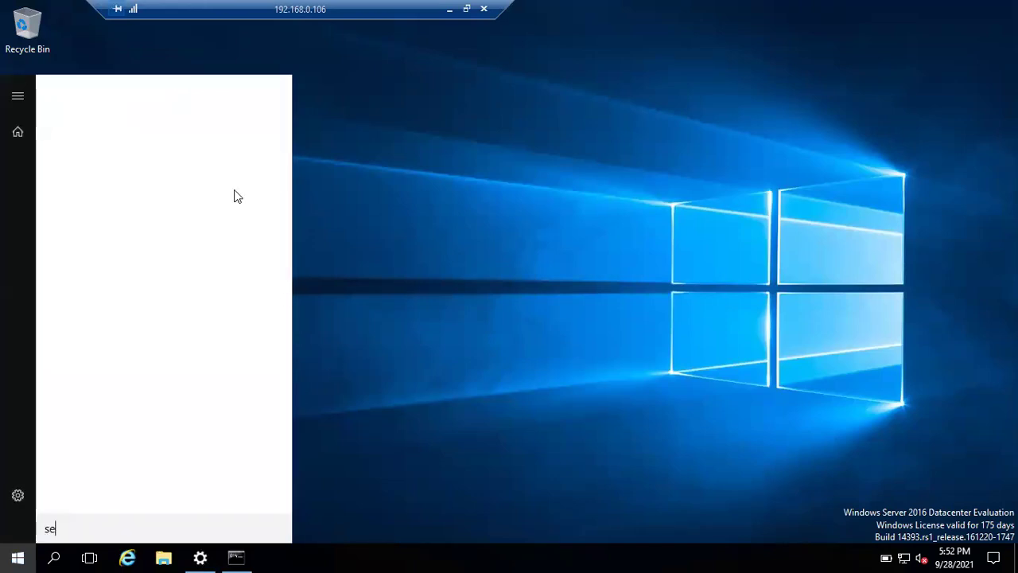
{"action": "type", "text": "r"}
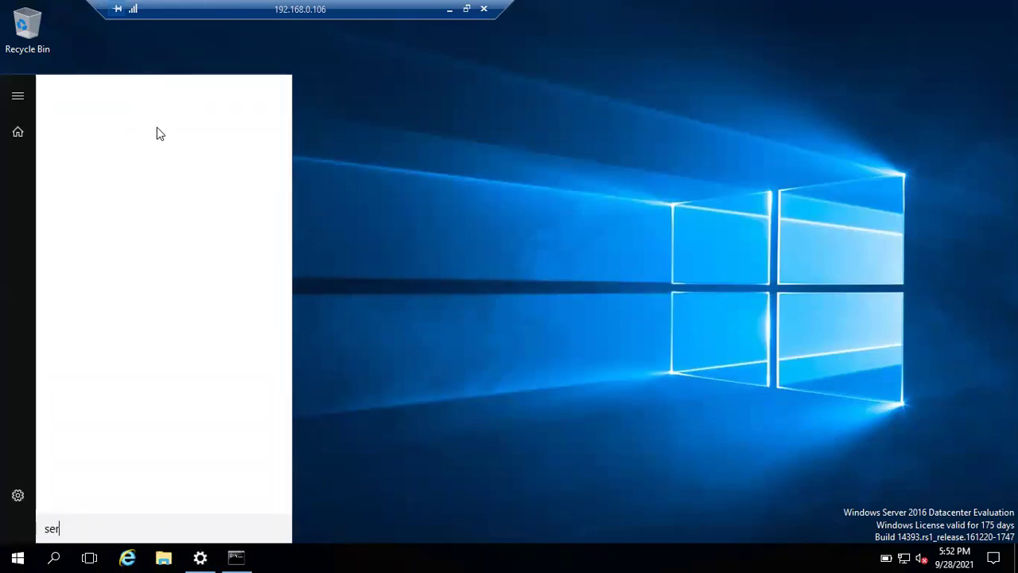
{"action": "type", "text": "ver"}
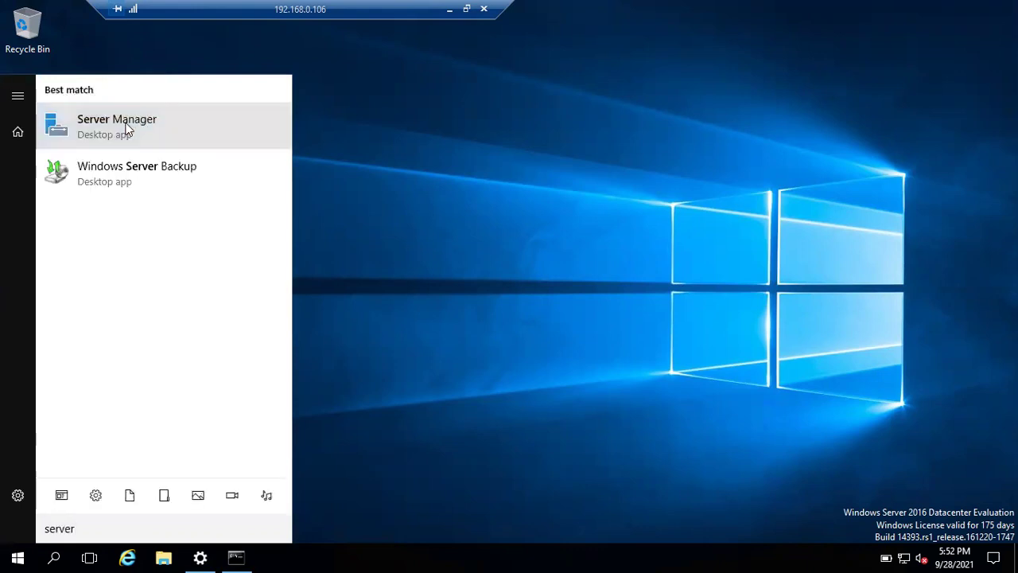
{"action": "left_click", "coordinate": [127, 129]}
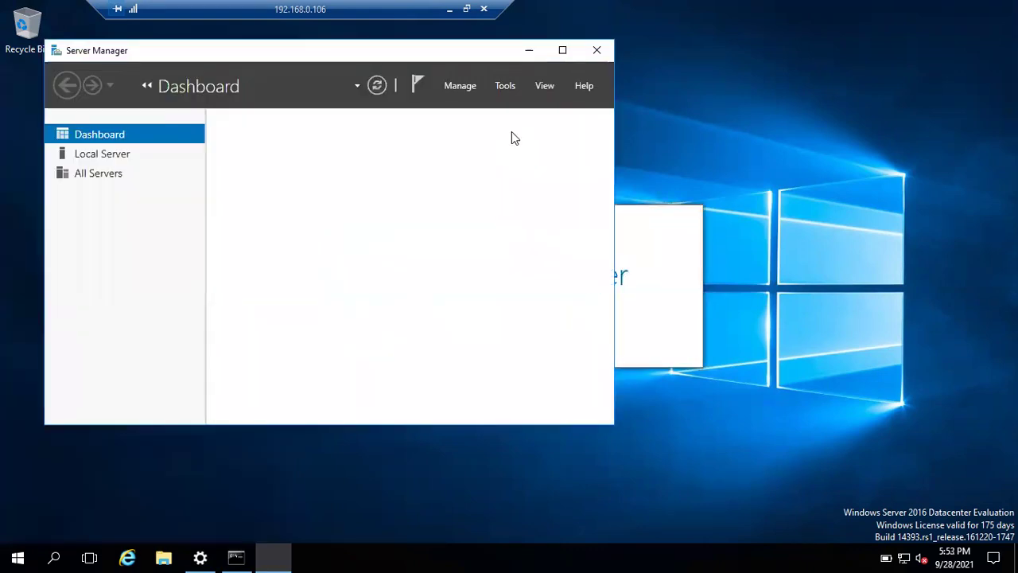
{"action": "left_click", "coordinate": [563, 51]}
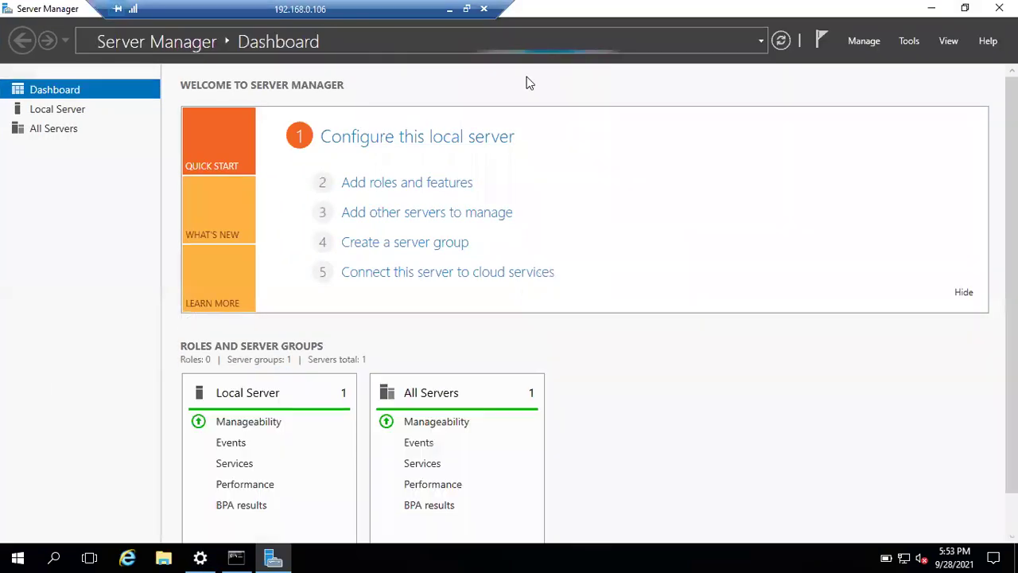
Start adding roles and features with a role-based installation on the local server, adding no server roles, up to feature selection
{"action": "left_click", "coordinate": [391, 191]}
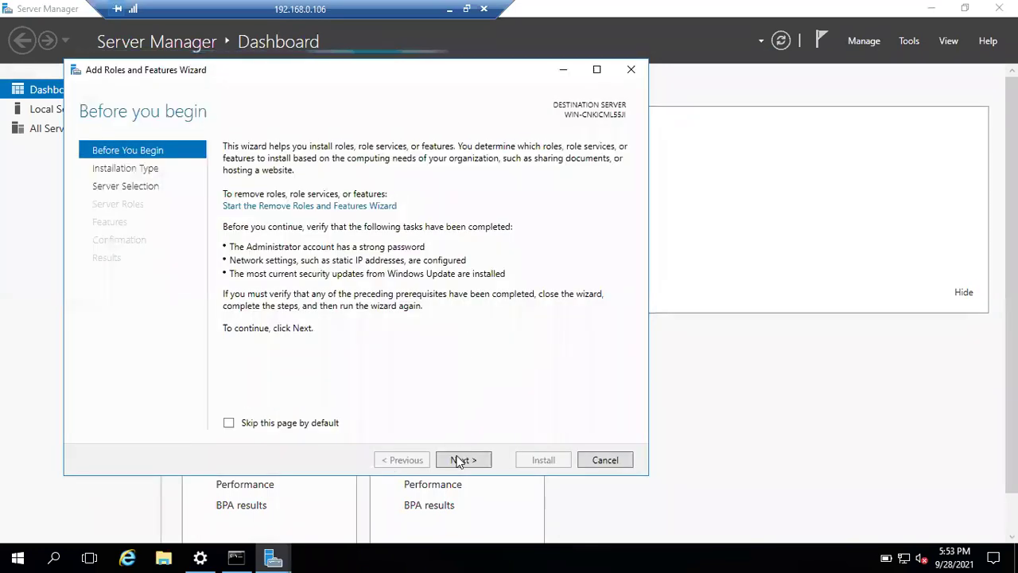
{"action": "left_click", "coordinate": [462, 460]}
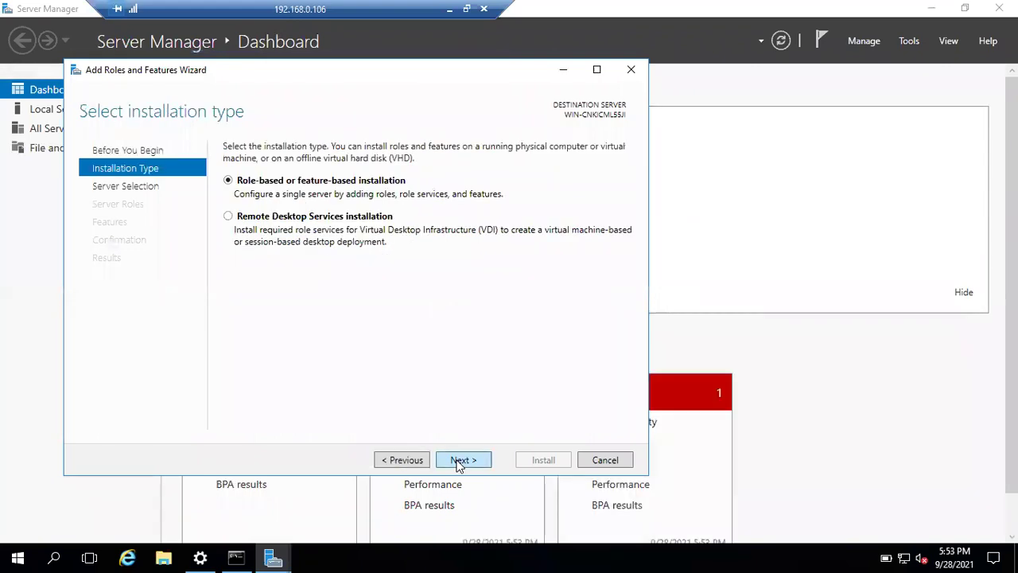
{"action": "left_click", "coordinate": [458, 460]}
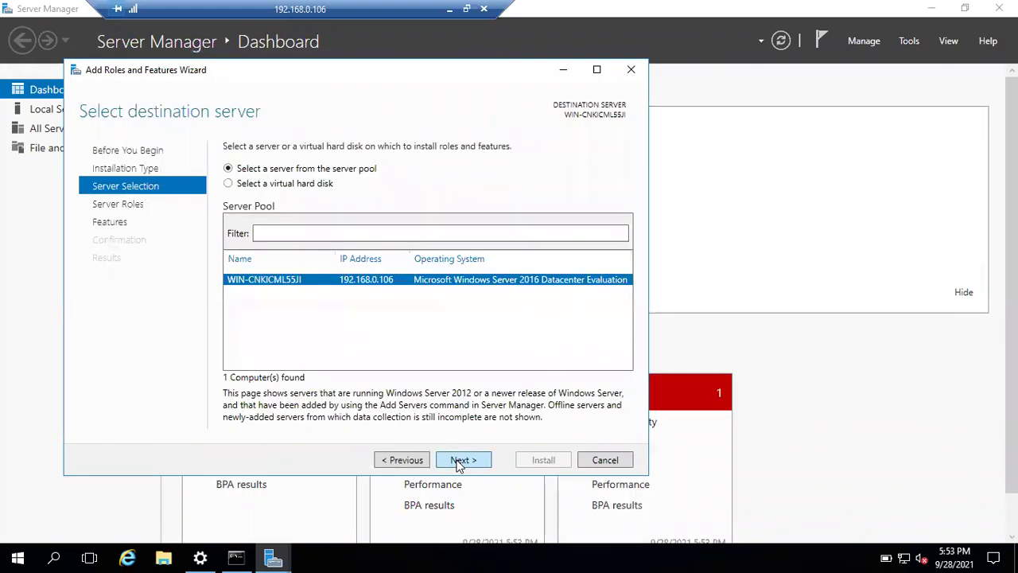
{"action": "left_click", "coordinate": [459, 462]}
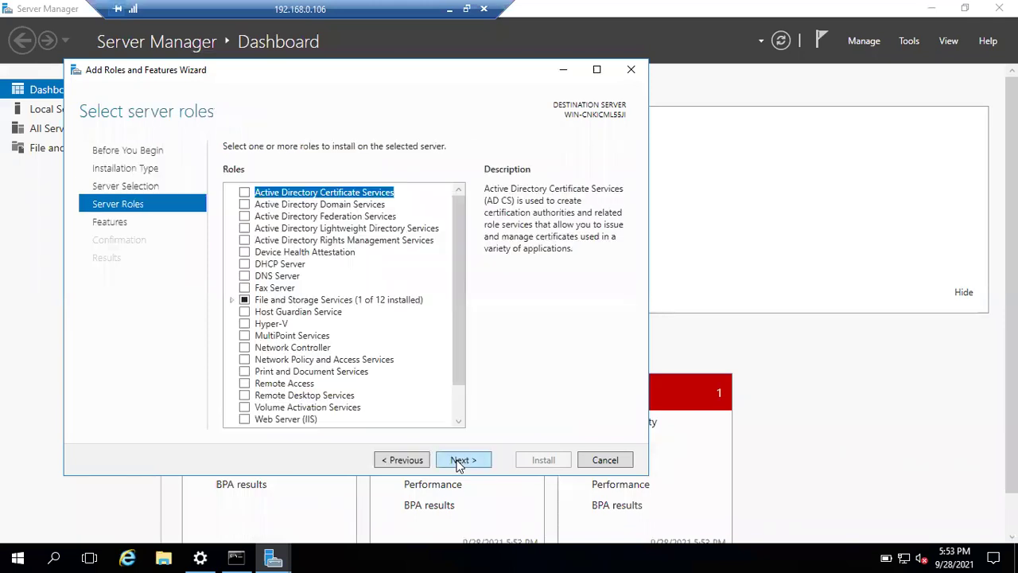
{"action": "left_click", "coordinate": [459, 461]}
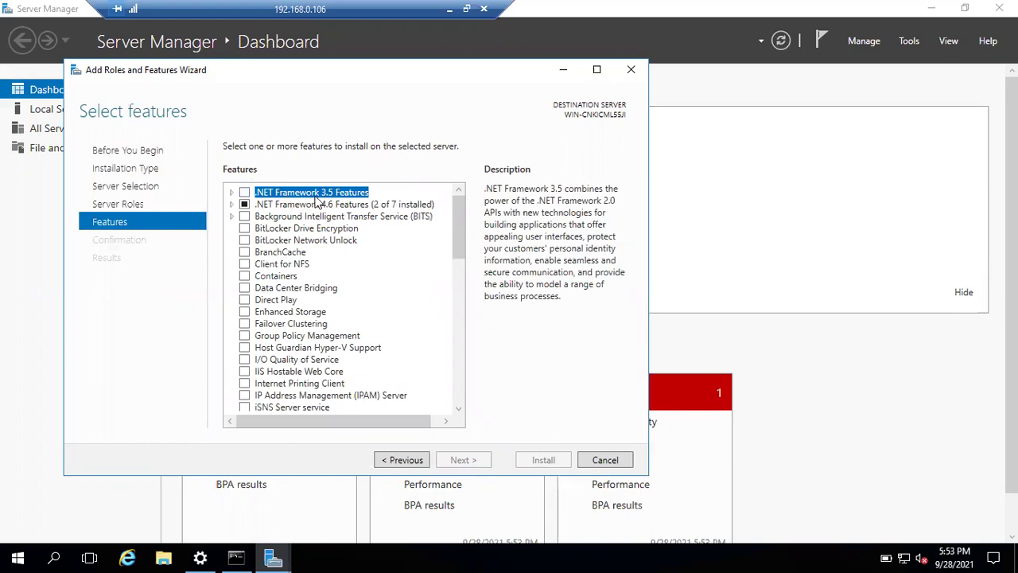
Select .NET Framework 3.5 Features including HTTP Activation with its required features and management tools, plus Non-HTTP Activation
{"action": "left_click", "coordinate": [231, 193]}
{"action": "left_click", "coordinate": [244, 193]}
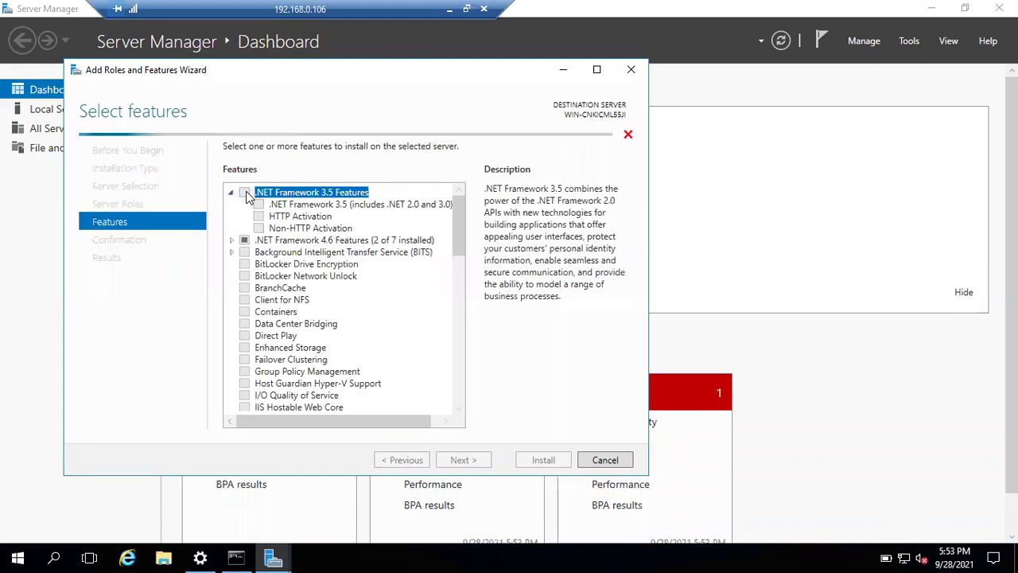
{"action": "left_click", "coordinate": [259, 217]}
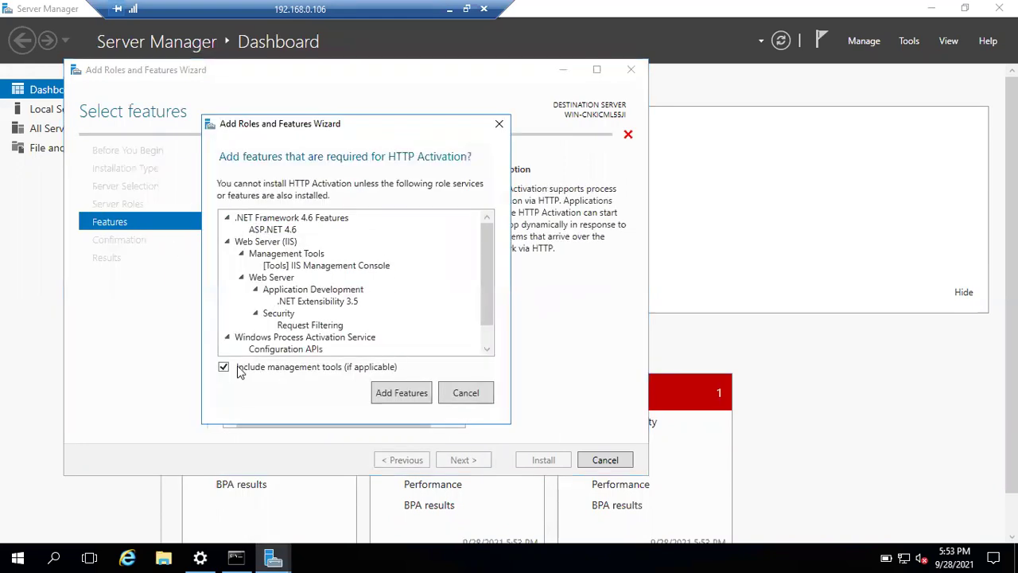
{"action": "left_click", "coordinate": [391, 394]}
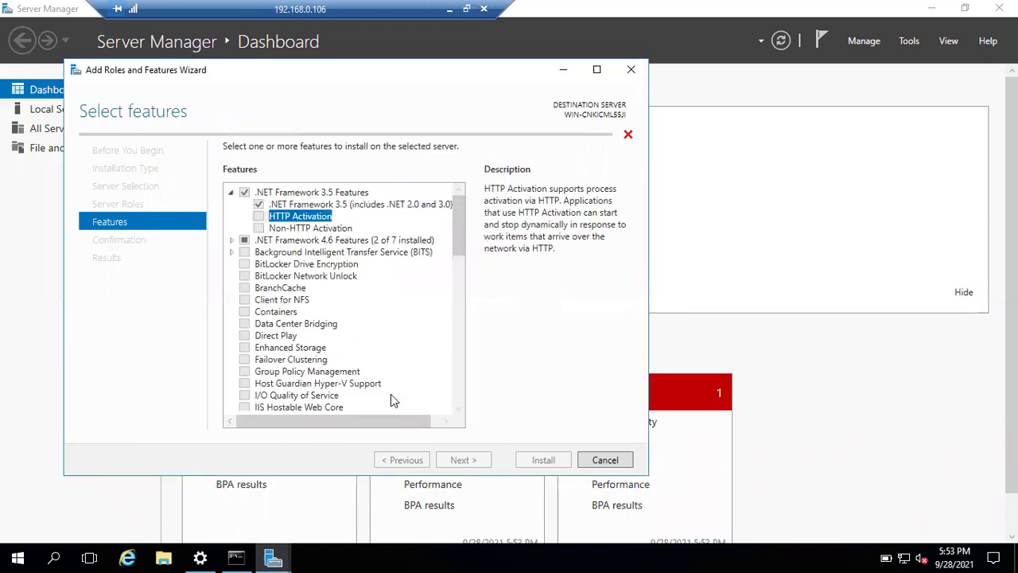
{"action": "left_click", "coordinate": [259, 229]}
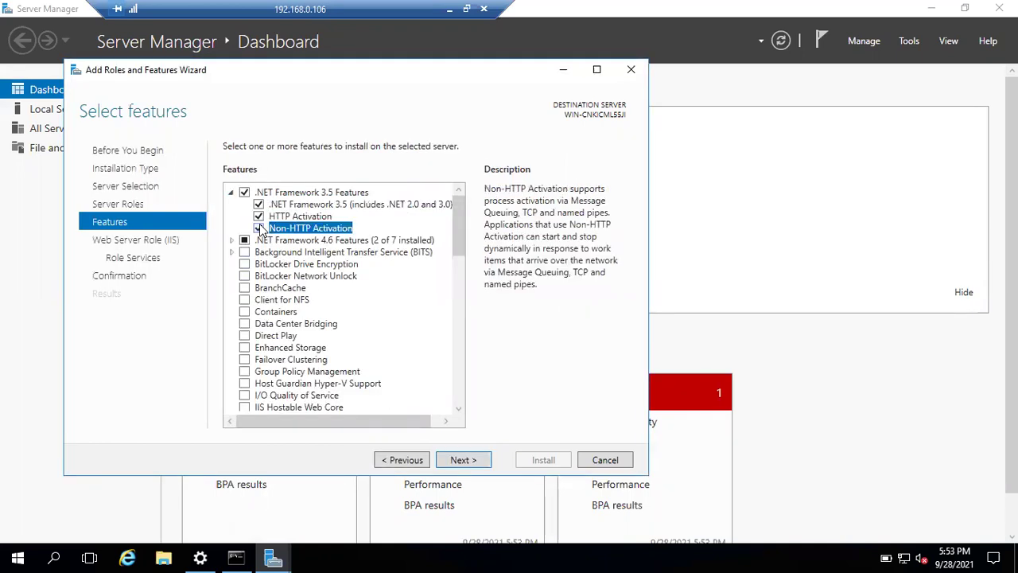
{"action": "left_click", "coordinate": [231, 192]}
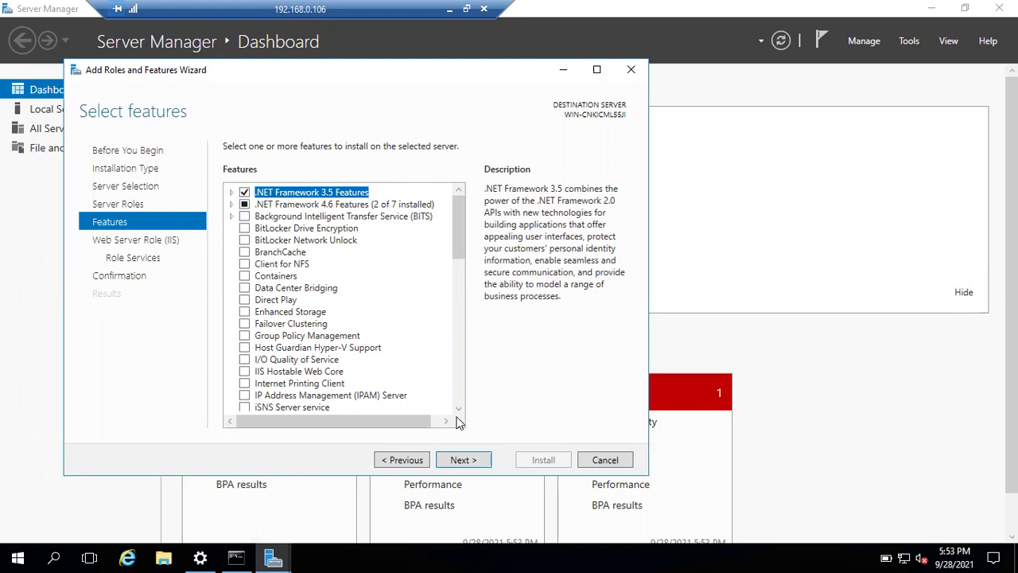
Accept the feature selection and the preselected Web Server (IIS) role services, continuing to the installation confirmation
{"action": "left_click", "coordinate": [463, 460]}
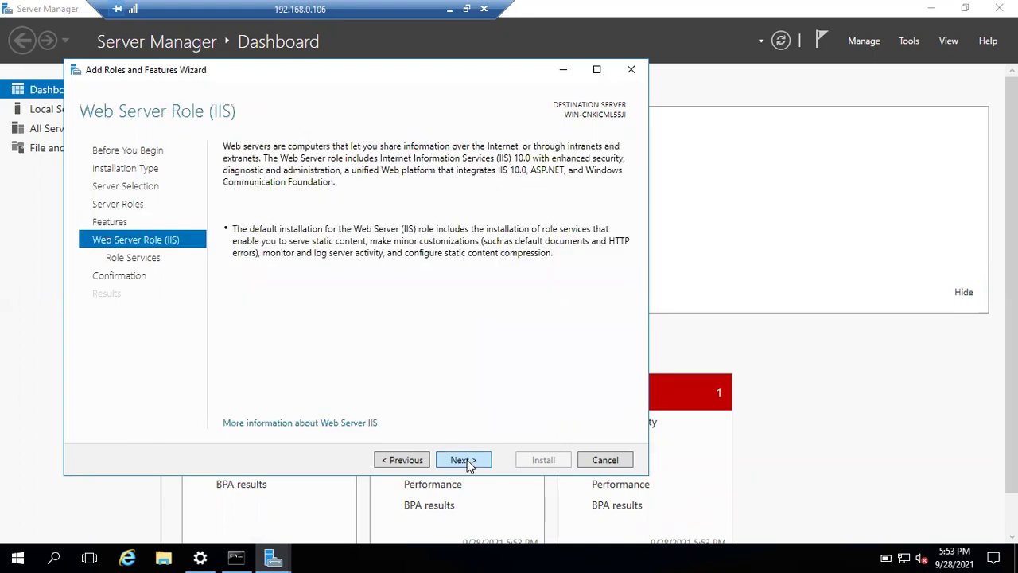
{"action": "left_click", "coordinate": [468, 461]}
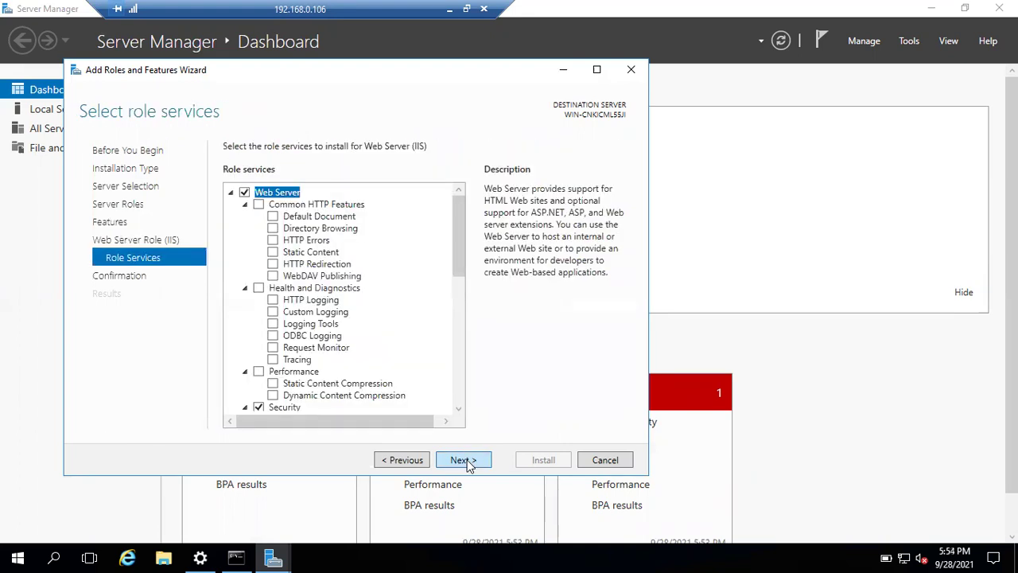
{"action": "left_click", "coordinate": [467, 461]}
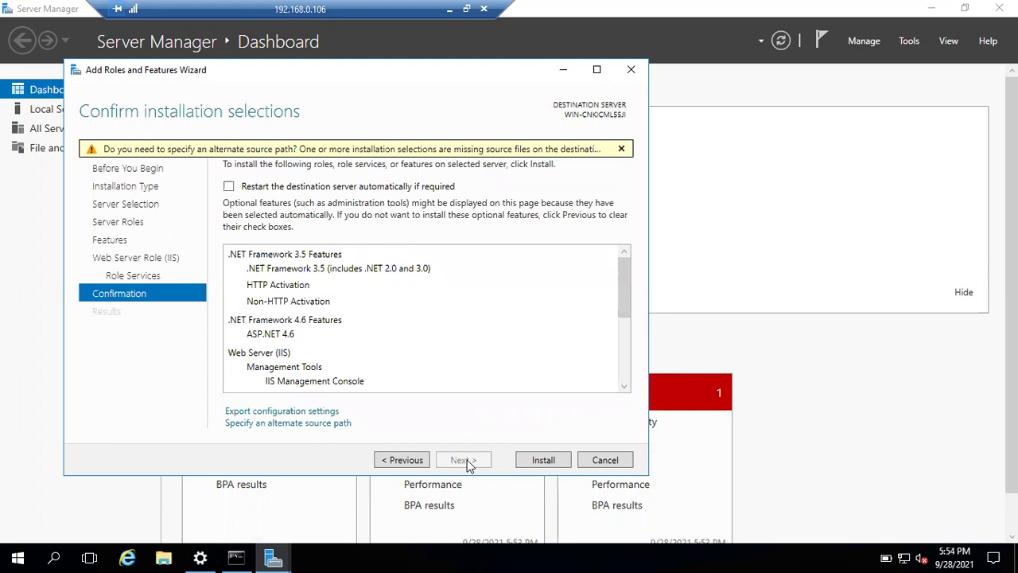
Start specifying an alternate source path for the installation, entering D:\ as the drive
{"action": "left_click", "coordinate": [266, 423]}
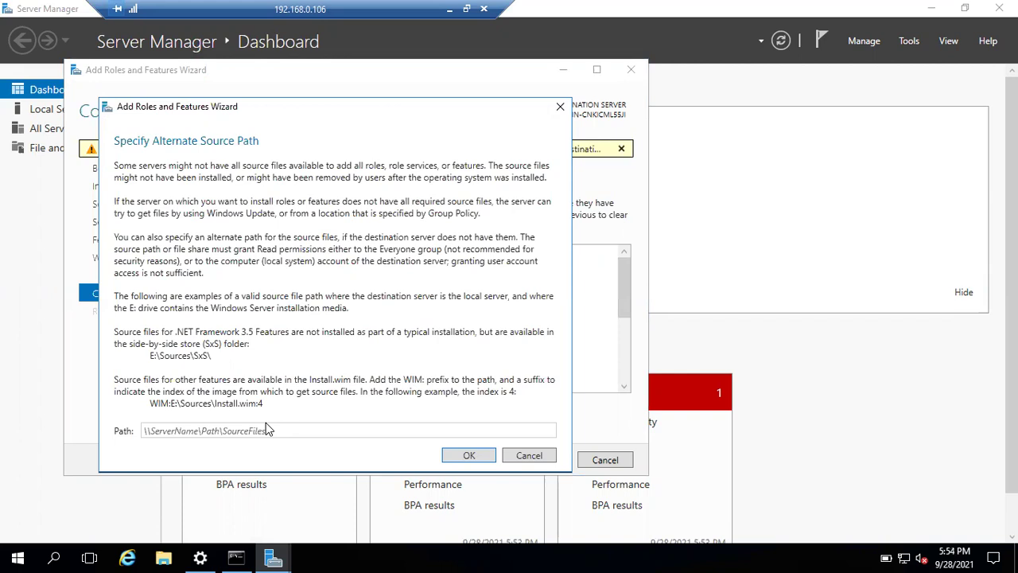
{"action": "left_click", "coordinate": [232, 430]}
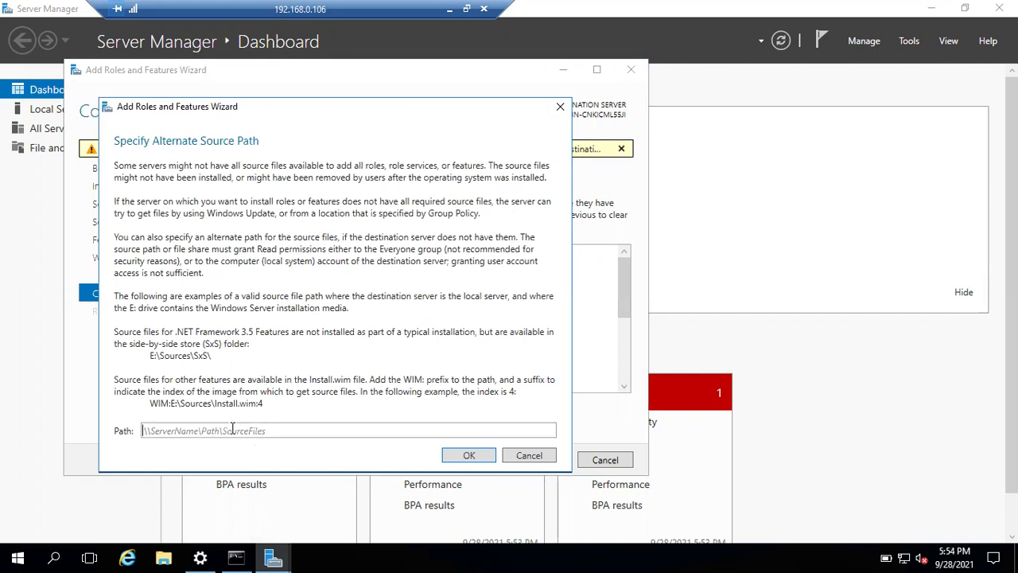
{"action": "type", "text": "D:\\"}
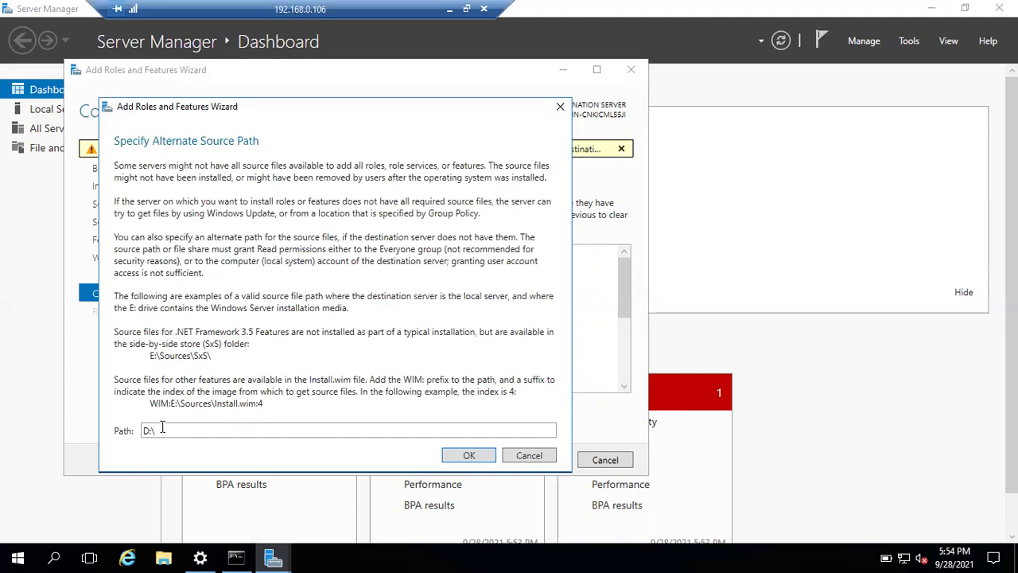
Check the CD Drive (D:) under This PC in File Explorer on the remote server
{"action": "left_click", "coordinate": [157, 552]}
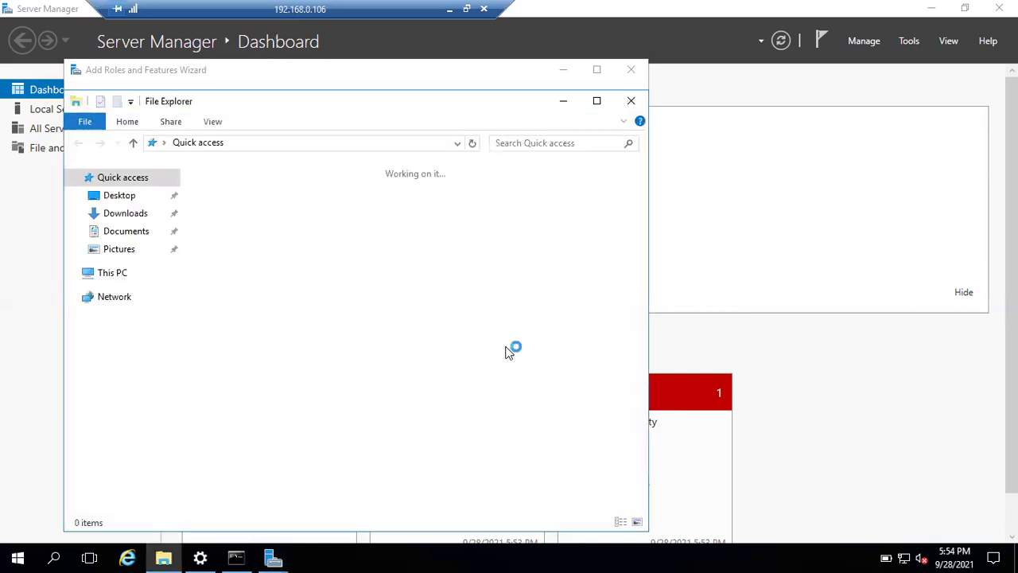
{"action": "left_click", "coordinate": [111, 274]}
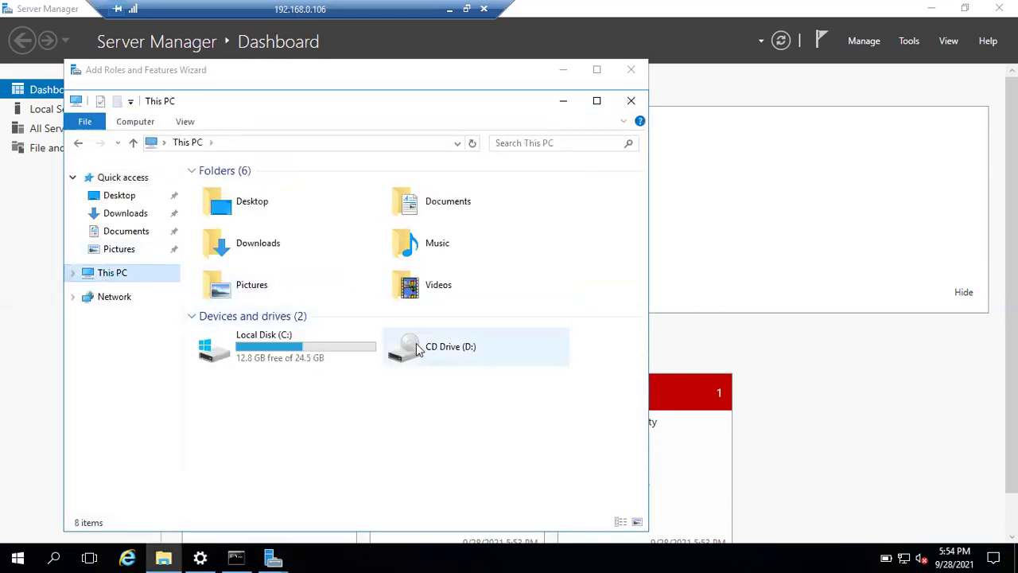
{"action": "left_click", "coordinate": [436, 350]}
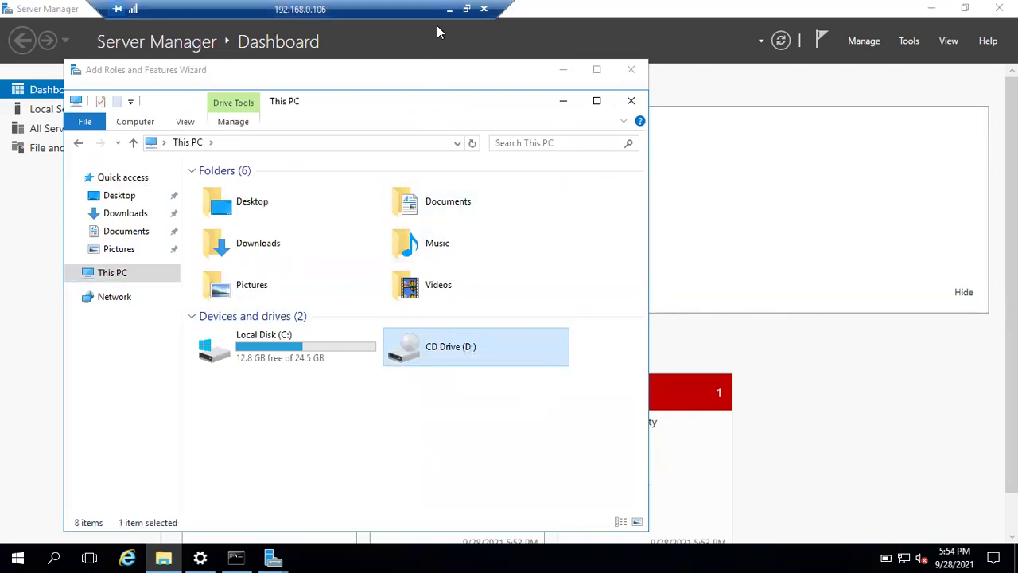
Switch to VirtualBox Manager and enable Live CD/DVD for the Windows Server 2016 ISO optical drive in PRODSERVER's storage settings
{"action": "left_click", "coordinate": [449, 9]}
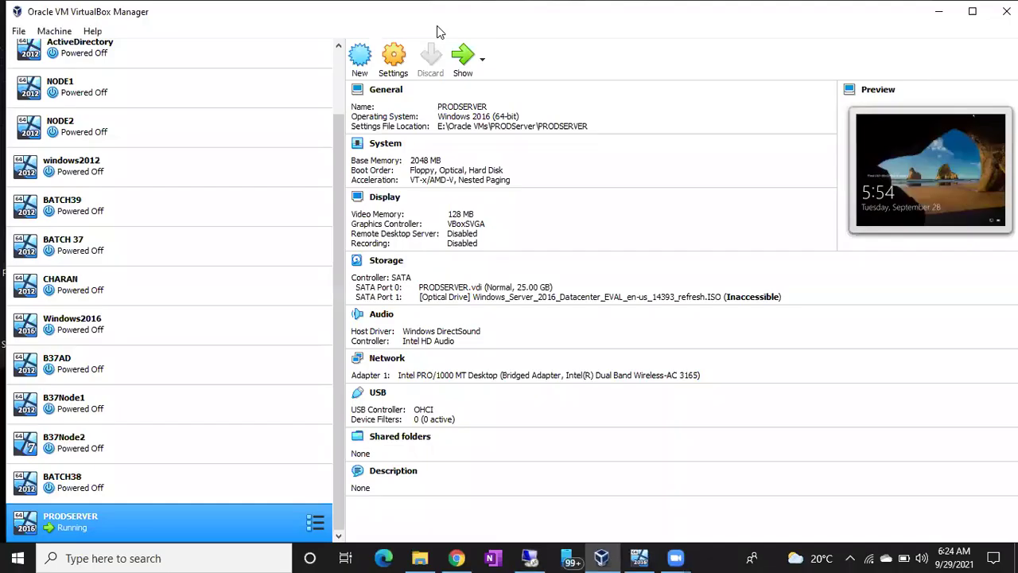
{"action": "right_click", "coordinate": [182, 519]}
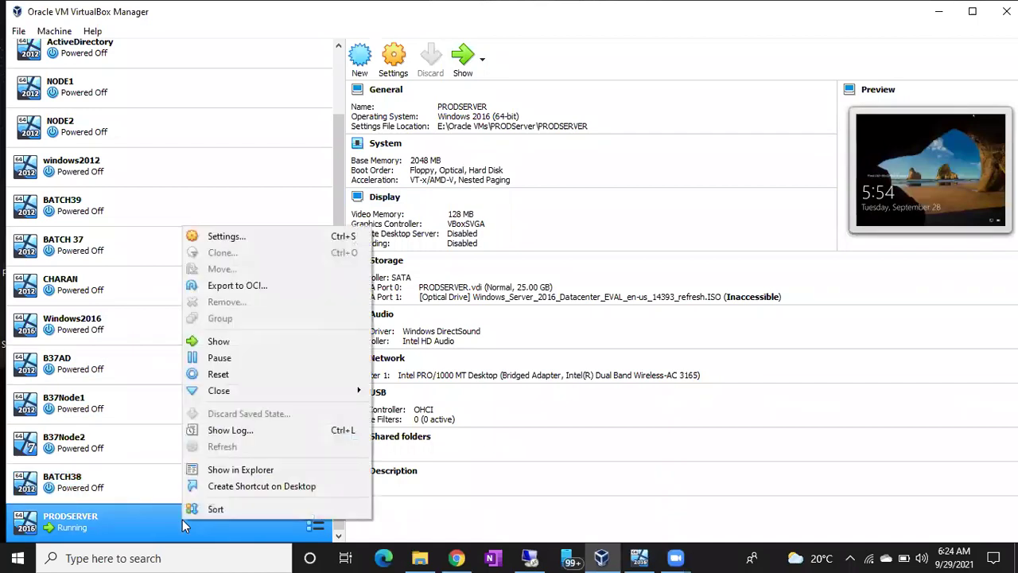
{"action": "left_click", "coordinate": [222, 240]}
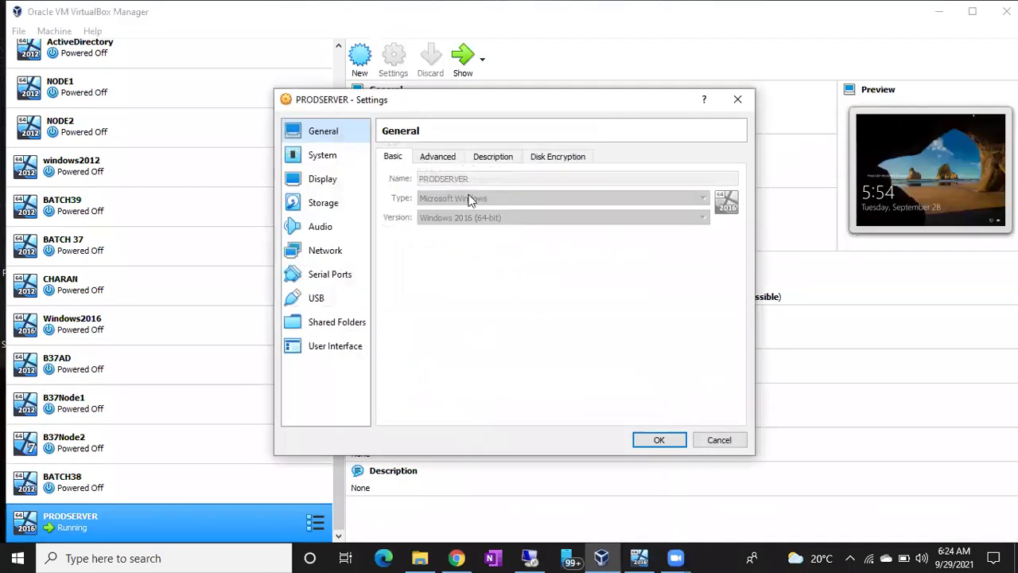
{"action": "left_click", "coordinate": [324, 204]}
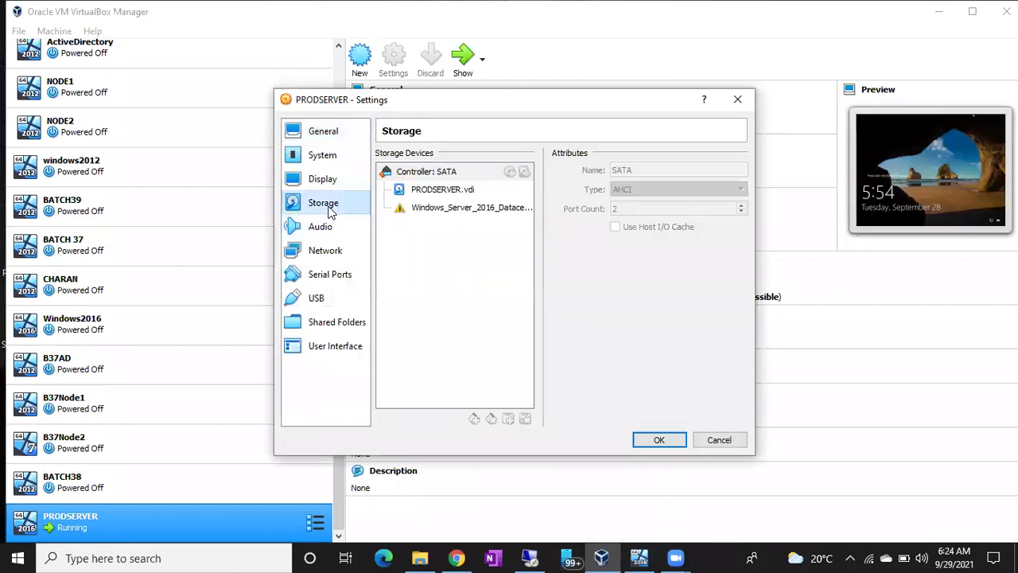
{"action": "left_click", "coordinate": [464, 209]}
{"action": "left_click", "coordinate": [623, 193]}
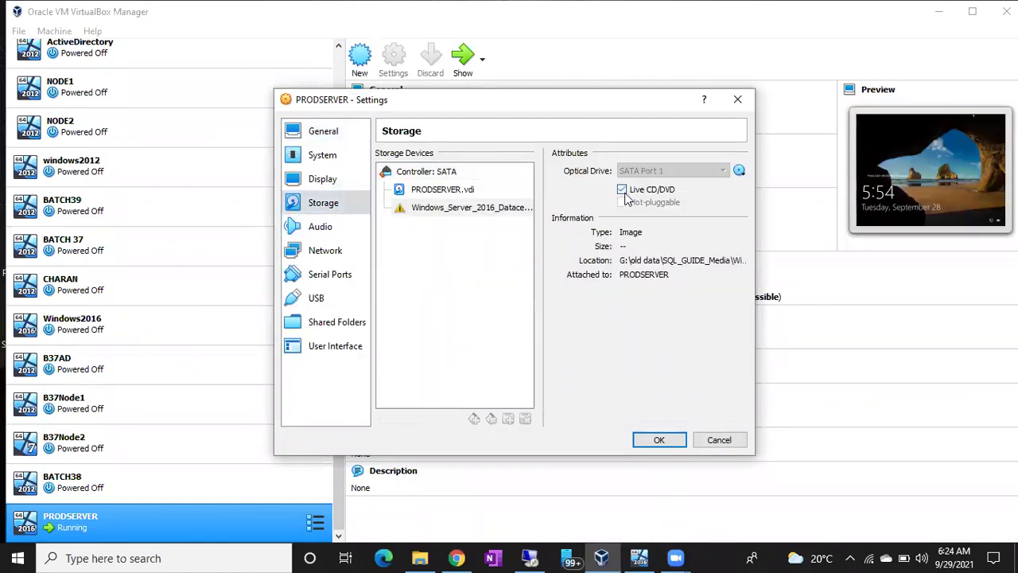
{"action": "left_click", "coordinate": [660, 442]}
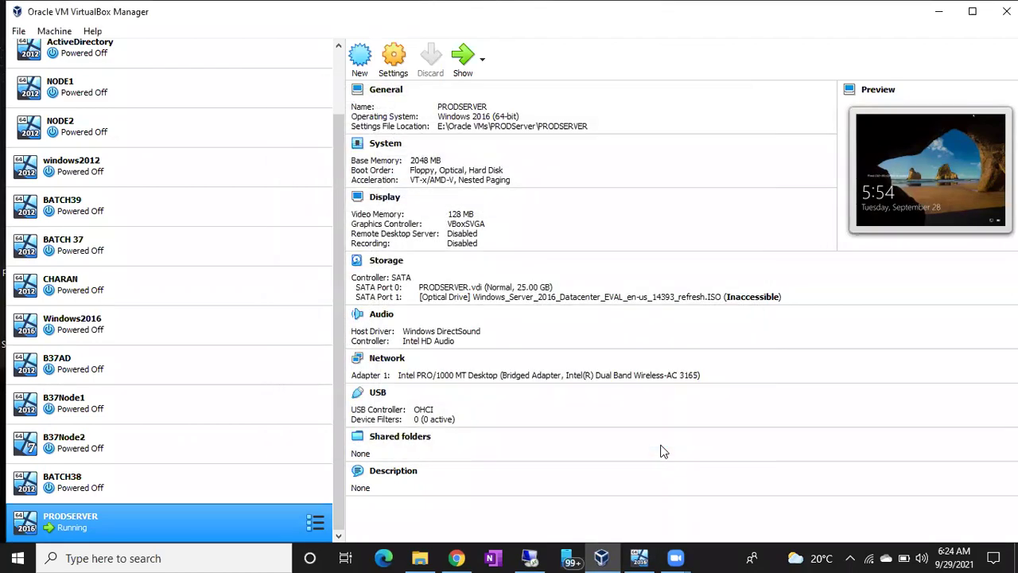
Return to the remote desktop session and refresh This PC to check the CD drive for media
{"action": "left_click", "coordinate": [531, 557]}
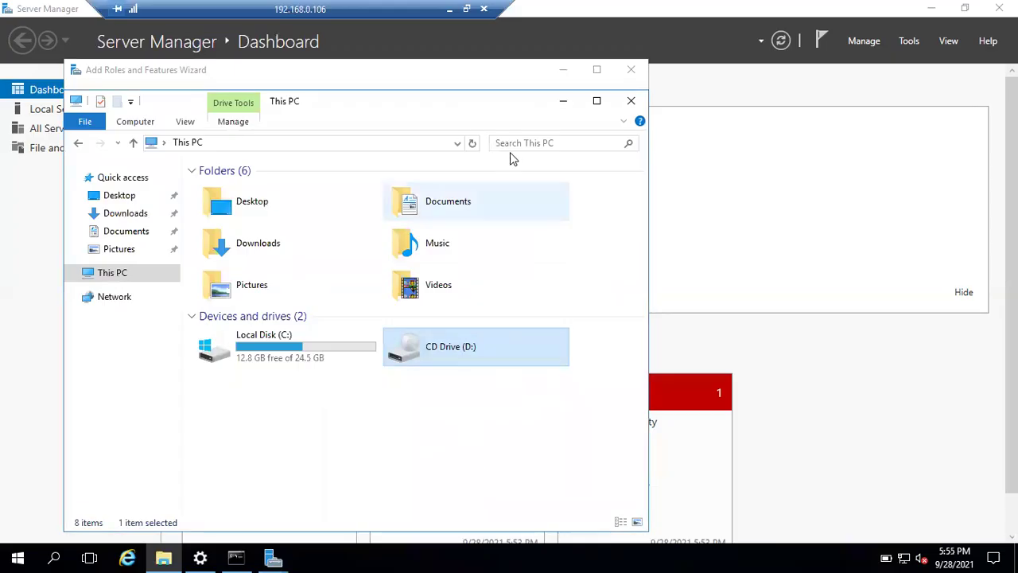
{"action": "left_click", "coordinate": [473, 145]}
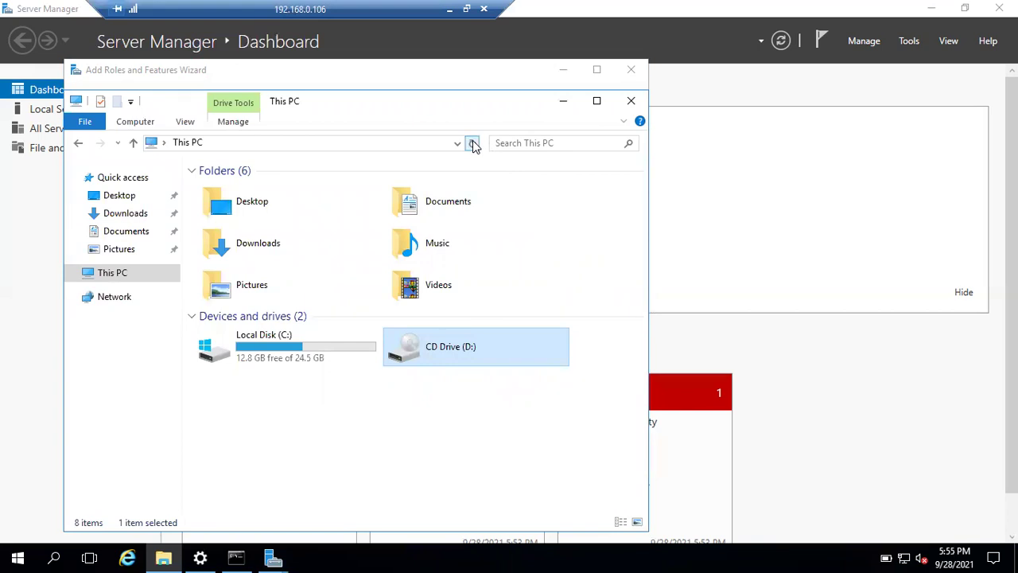
{"action": "left_click", "coordinate": [473, 144]}
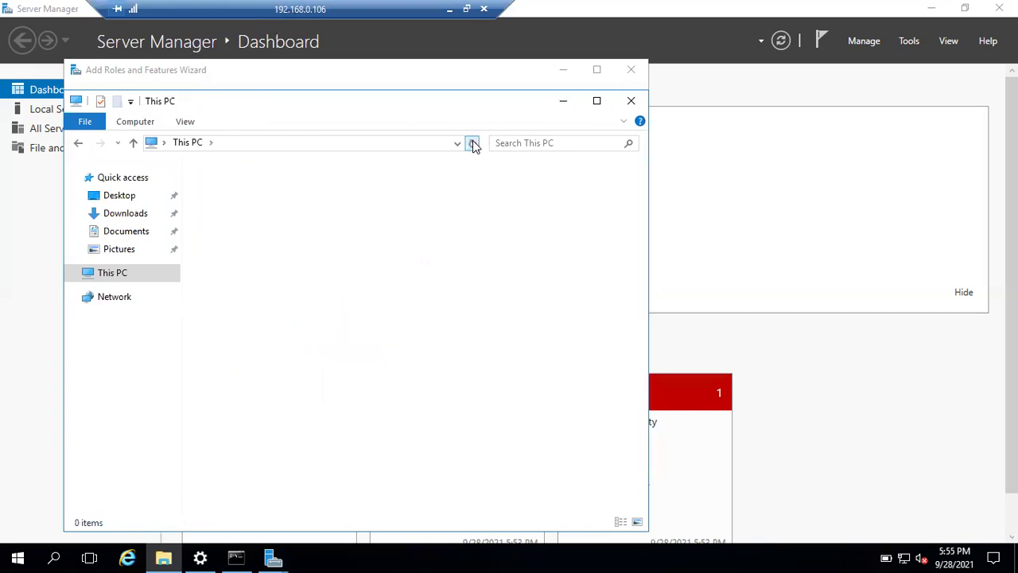
{"action": "left_click", "coordinate": [473, 145]}
{"action": "left_click", "coordinate": [473, 145]}
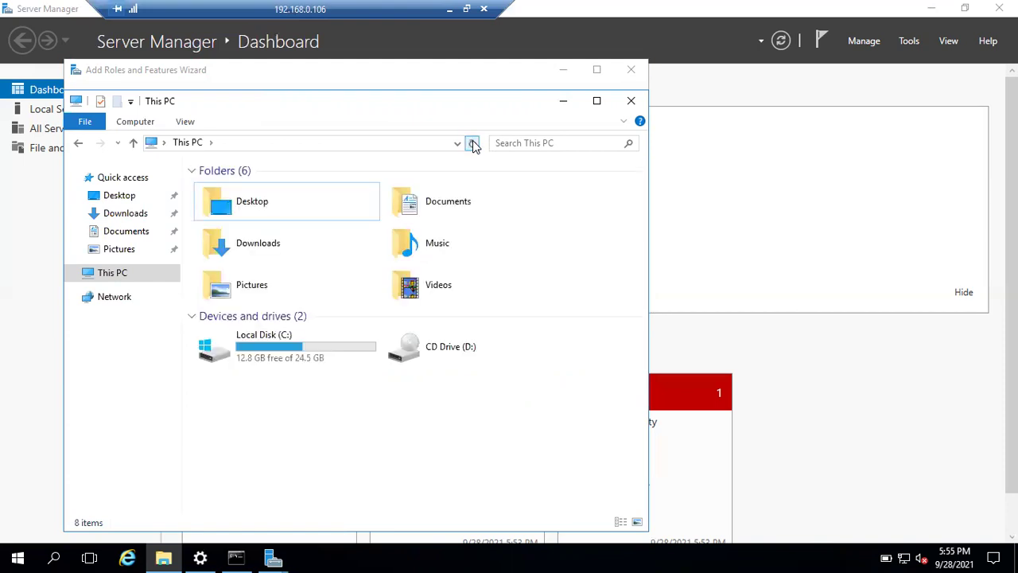
{"action": "left_click", "coordinate": [473, 144]}
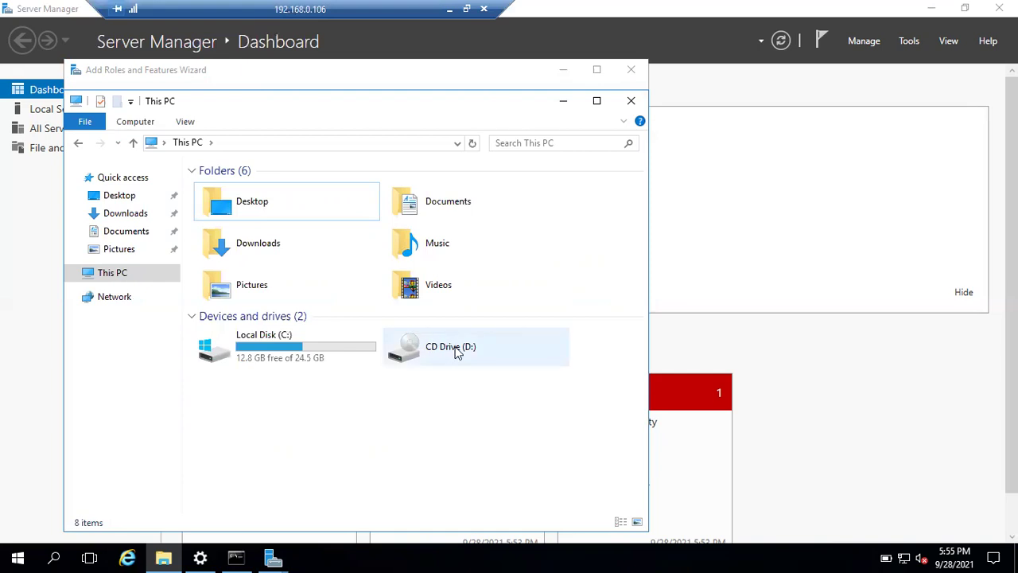
Switch back to VirtualBox Manager and examine the attributes and file location of PRODSERVER's Windows Server 2016 ISO
{"action": "left_click", "coordinate": [565, 101]}
{"action": "left_click", "coordinate": [449, 9]}
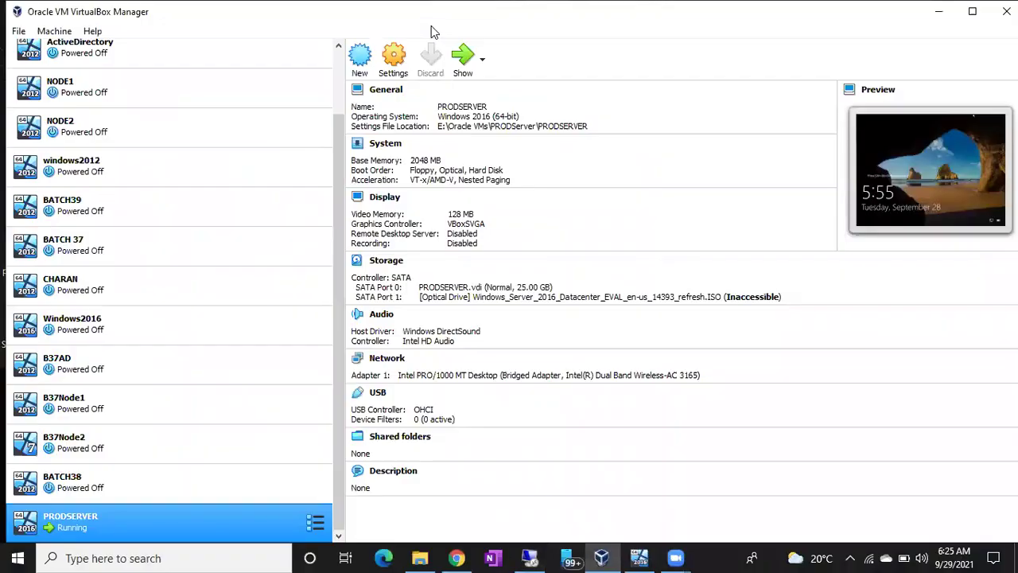
{"action": "right_click", "coordinate": [203, 518]}
{"action": "left_click", "coordinate": [234, 242]}
{"action": "left_click", "coordinate": [324, 205]}
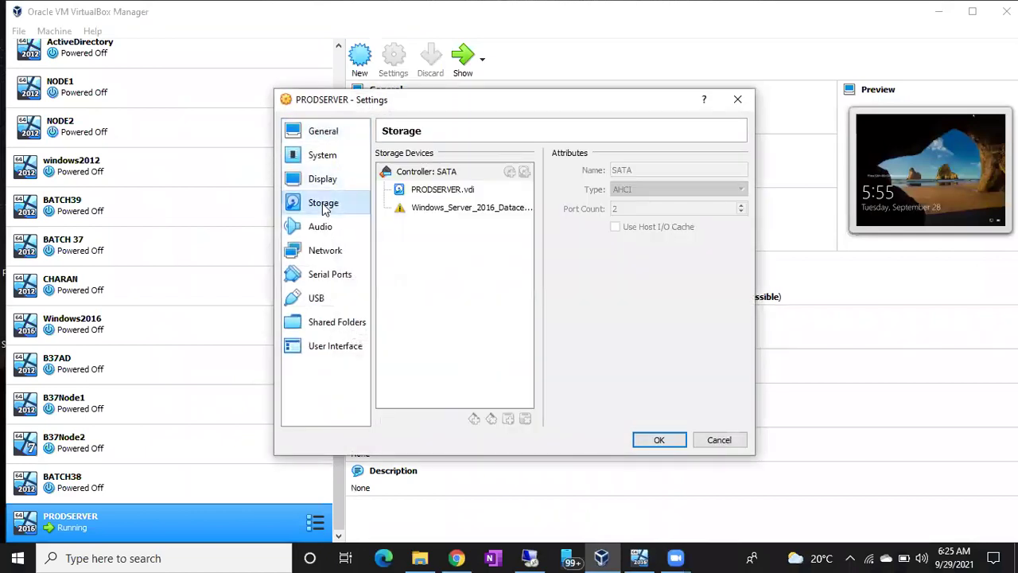
{"action": "left_click", "coordinate": [426, 213]}
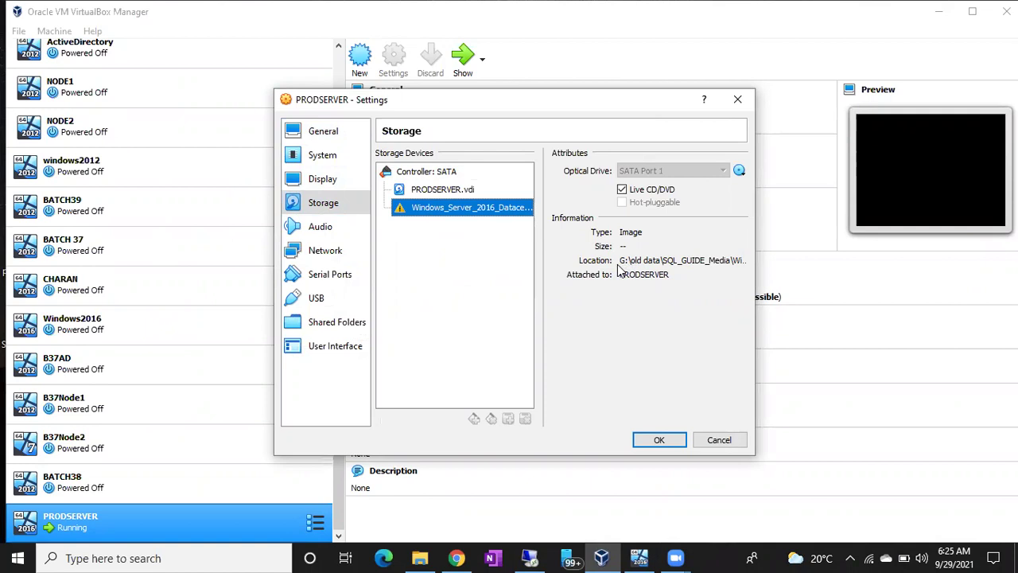
{"action": "left_click", "coordinate": [747, 40]}
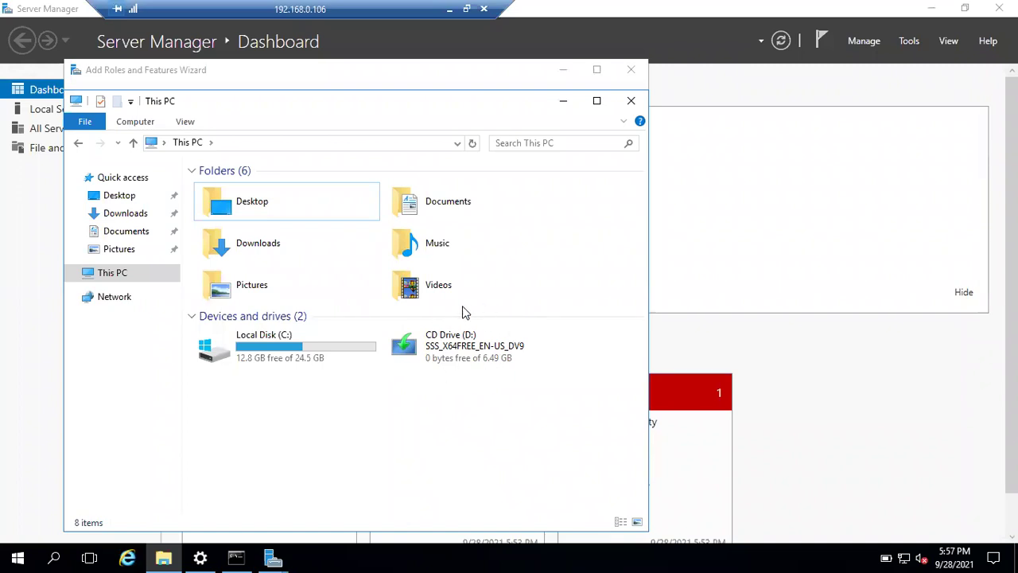
Review the ISO image attached to SATA Port 1 in PRODSERVER's storage settings in VirtualBox Manager, accepting the settings
{"action": "left_click", "coordinate": [562, 101]}
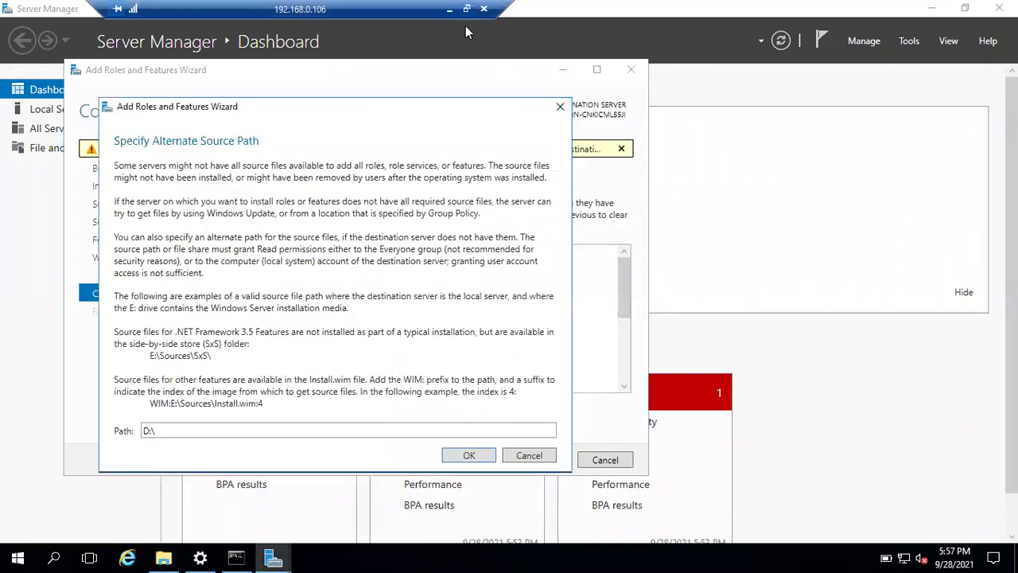
{"action": "left_click", "coordinate": [449, 9]}
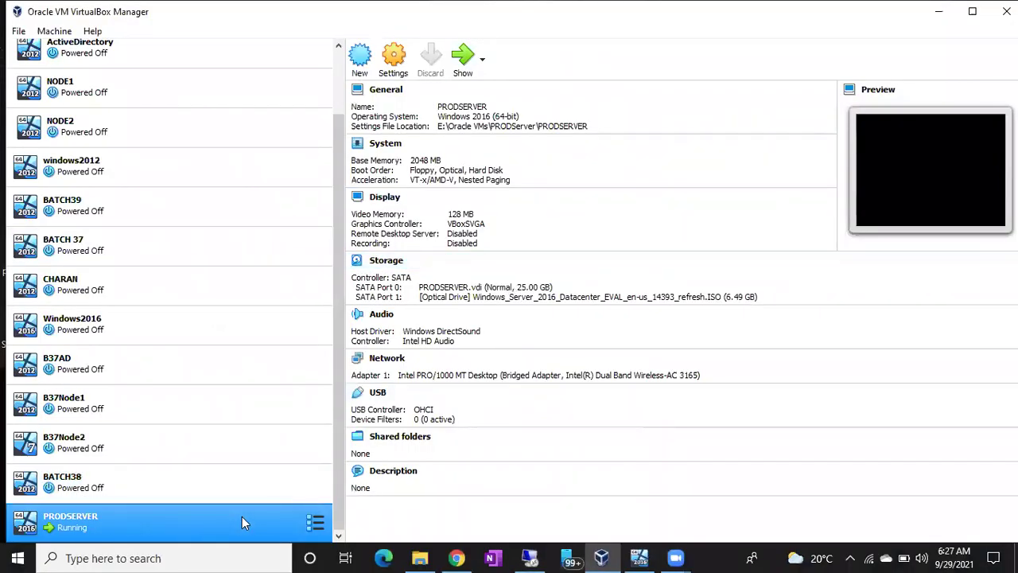
{"action": "right_click", "coordinate": [242, 516]}
{"action": "left_click", "coordinate": [287, 235]}
{"action": "left_click", "coordinate": [360, 204]}
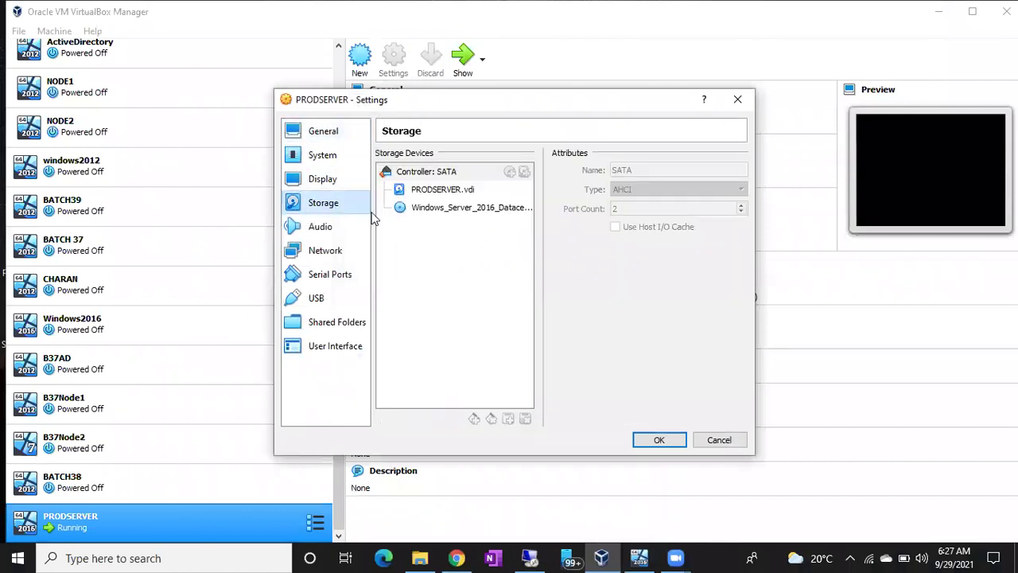
{"action": "left_click", "coordinate": [450, 210]}
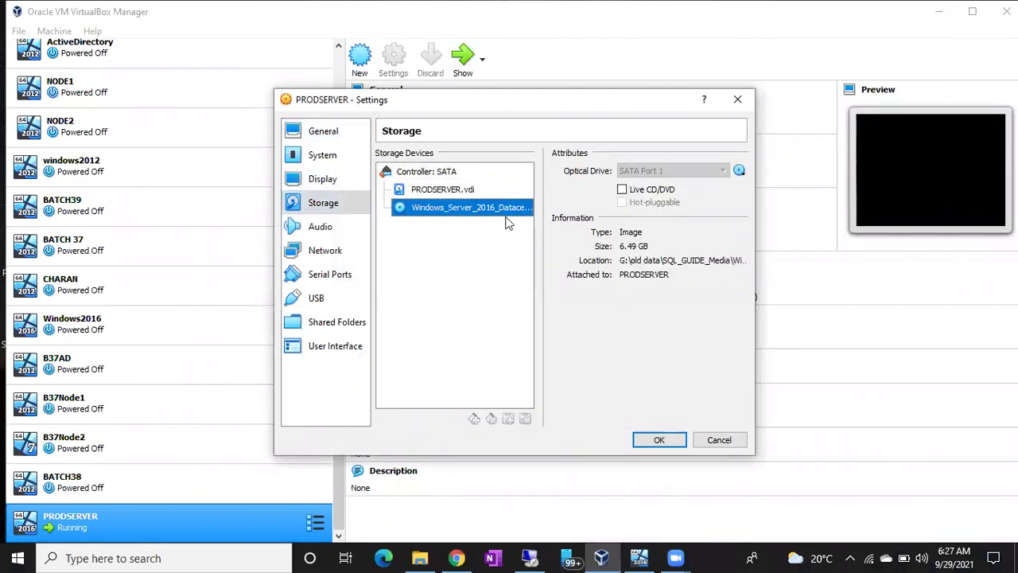
{"action": "left_click", "coordinate": [657, 442]}
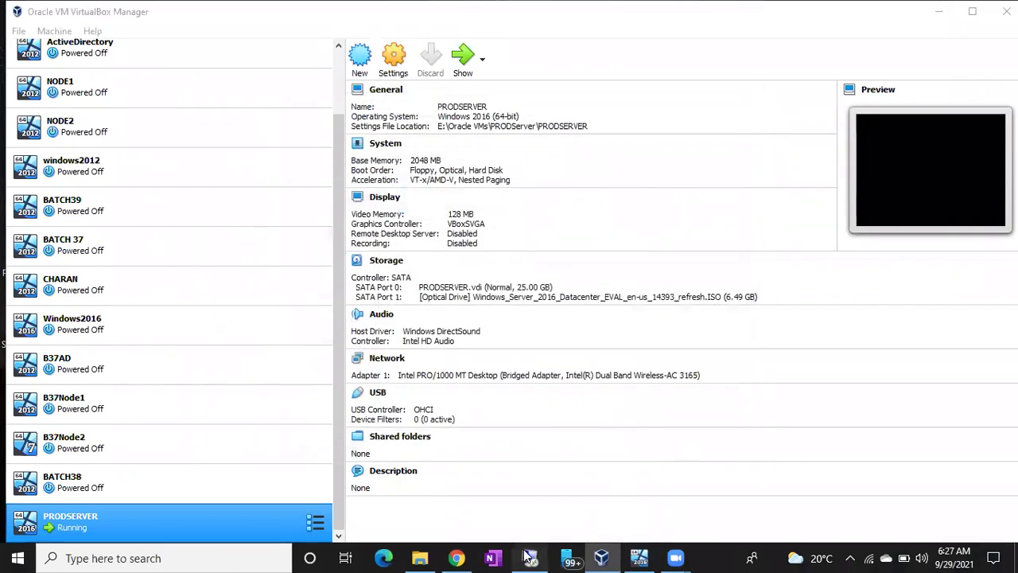
Return to the remote desktop session and check the media in CD Drive (D:) in File Explorer
{"action": "left_click", "coordinate": [526, 555]}
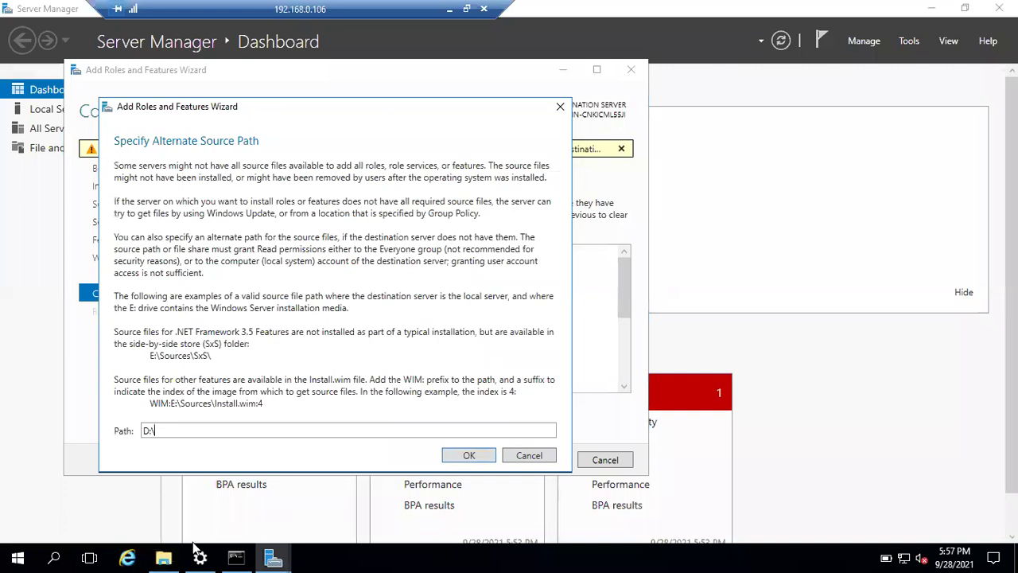
{"action": "left_click", "coordinate": [163, 558]}
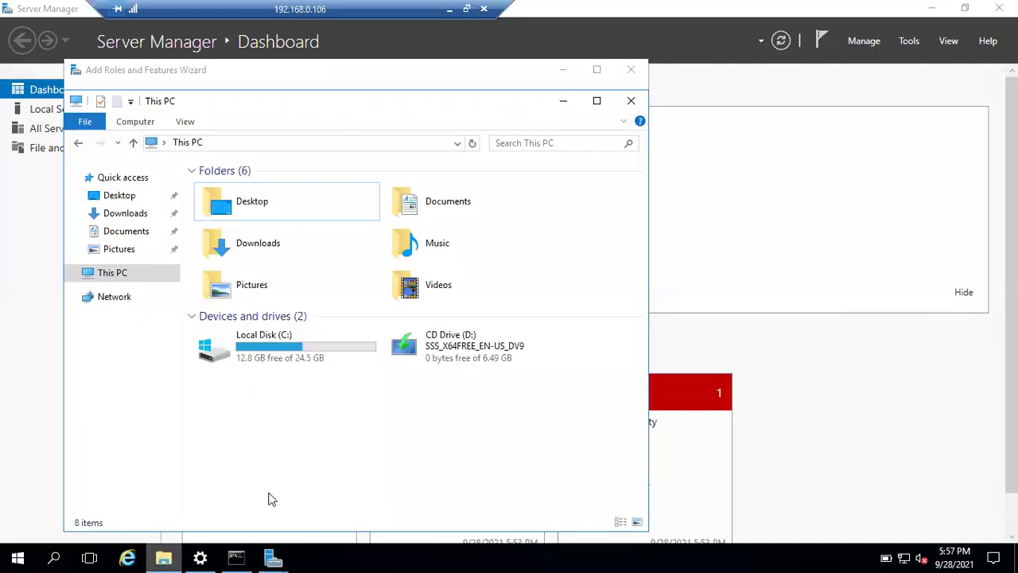
{"action": "left_click", "coordinate": [479, 345]}
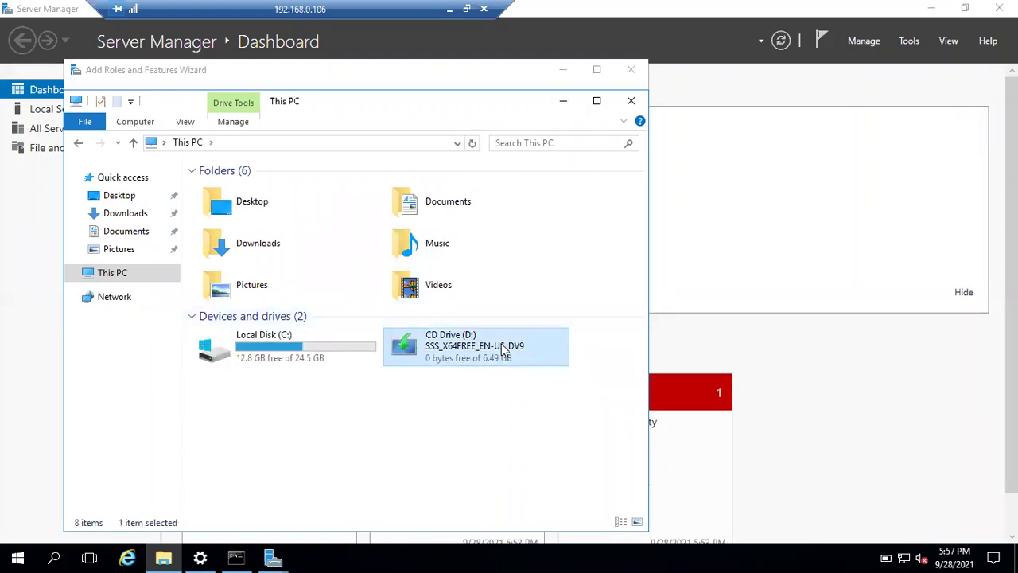
{"action": "left_click", "coordinate": [562, 101]}
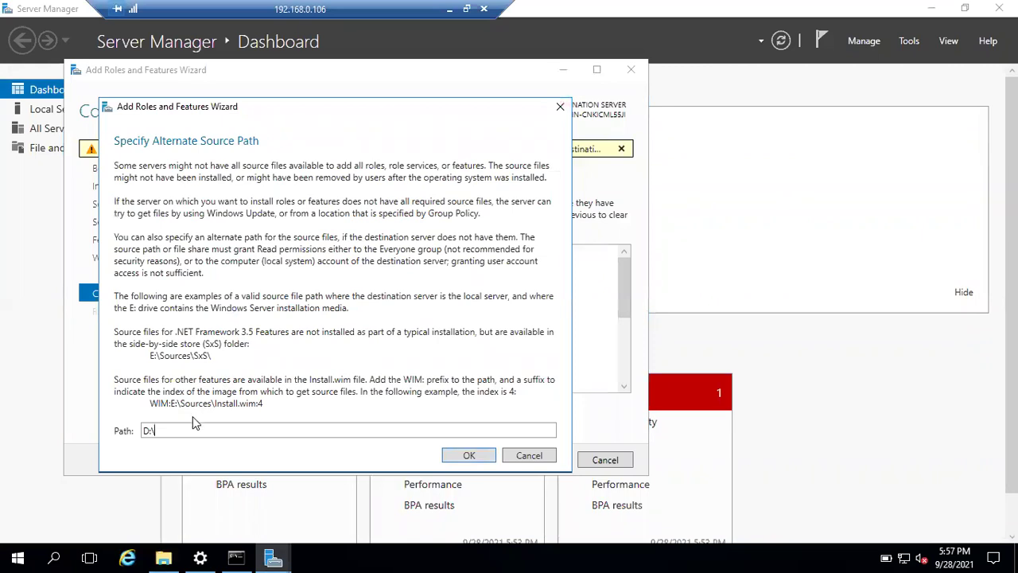
Complete the alternate source path as D:\Sources\SxS\ and install the selected features, closing the wizard when finished
{"action": "type", "text": "Sources\\SxS\\"}
{"action": "left_click", "coordinate": [469, 455]}
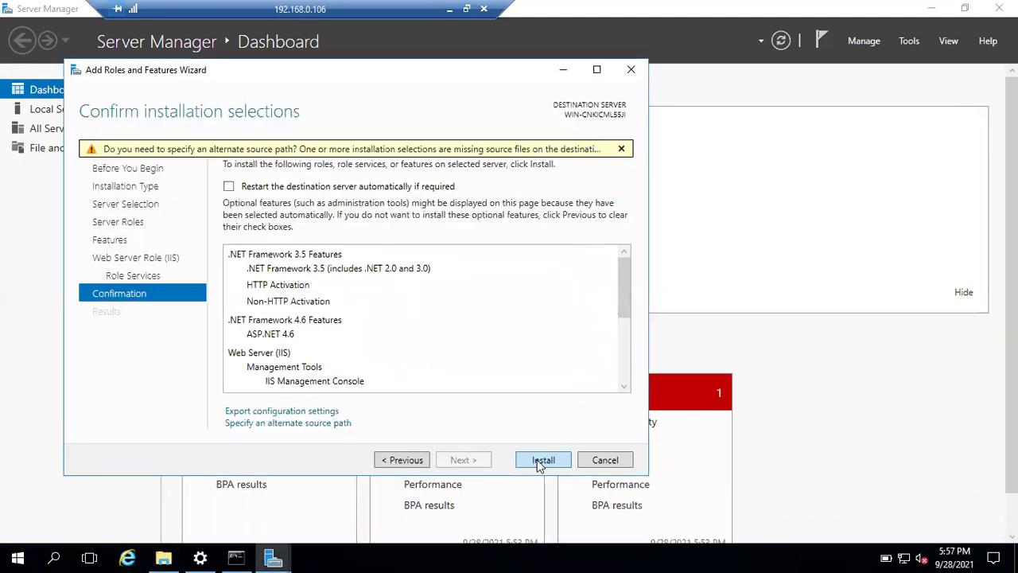
{"action": "left_click", "coordinate": [541, 461]}
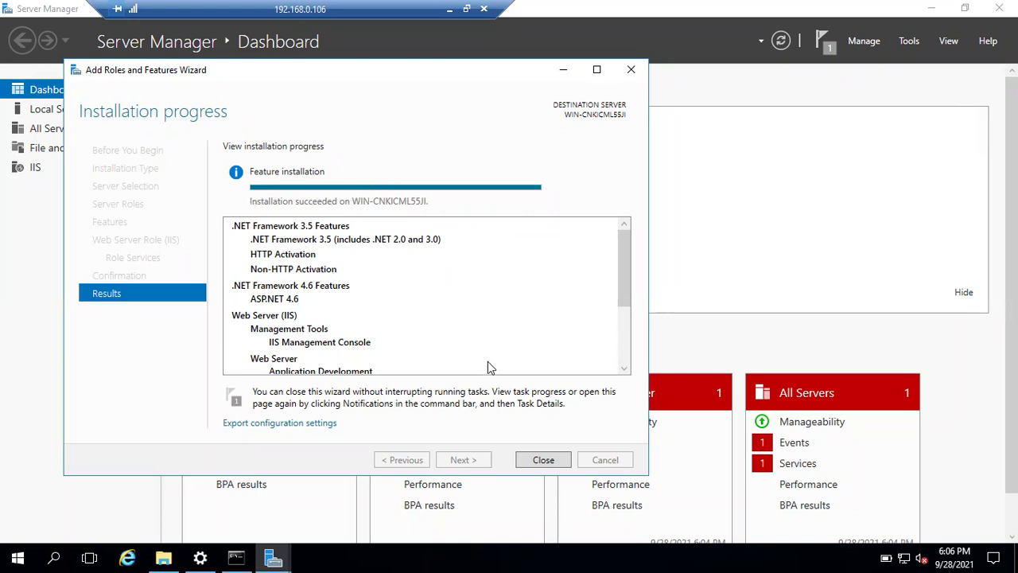
{"action": "left_click", "coordinate": [544, 460]}
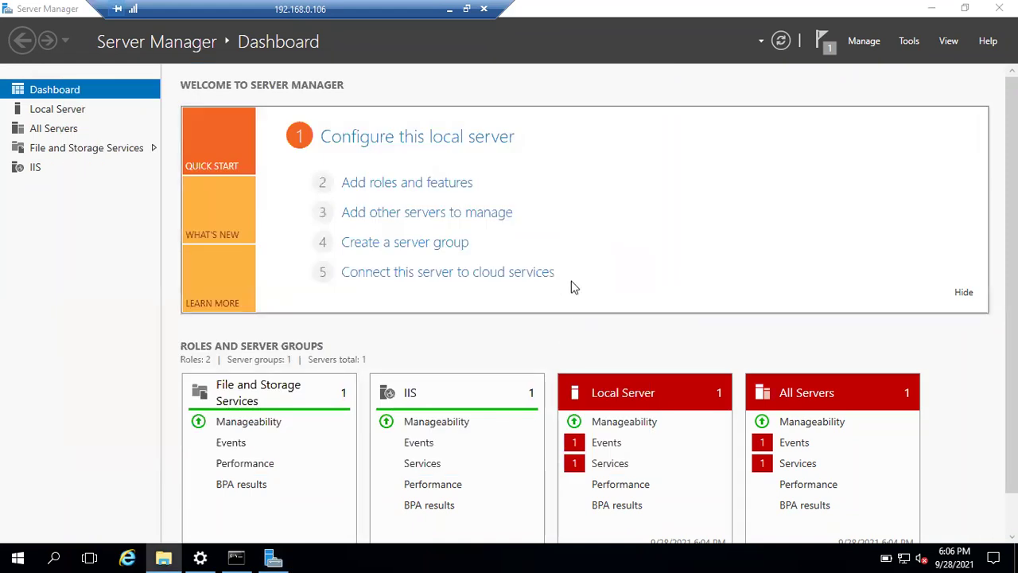